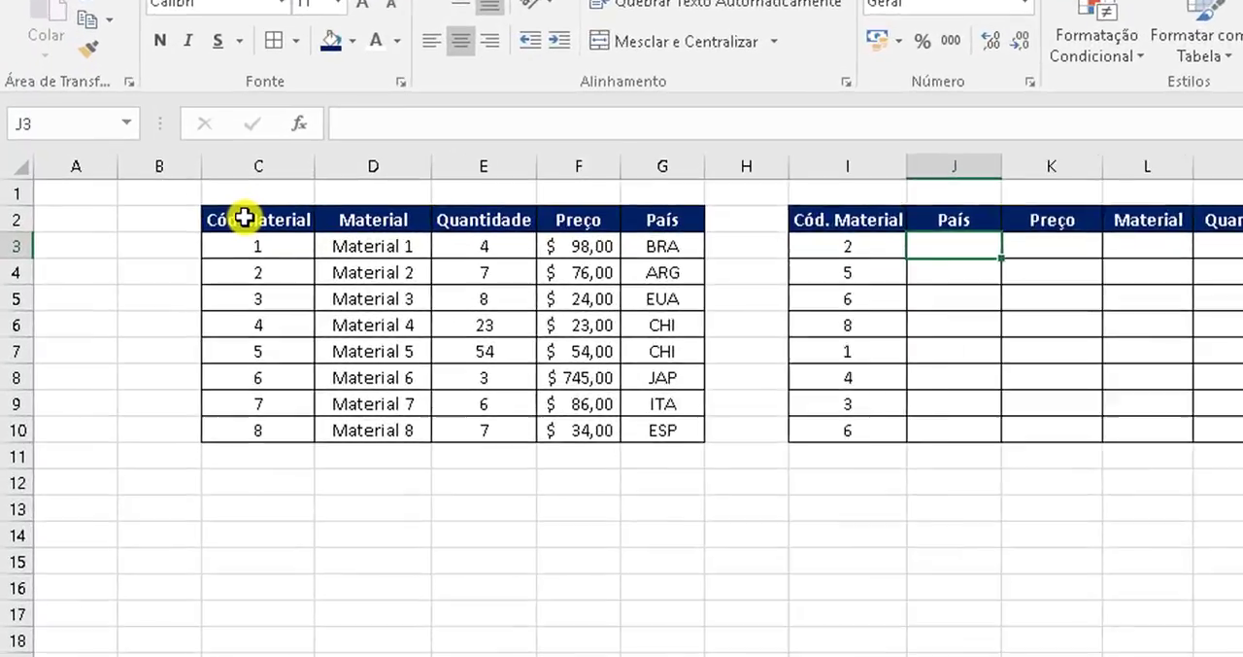
Step: Examine the source table in C2:G10 and the lookup table in I2:M10, comparing how their material codes correspond
{"action": "left_click_drag", "start_coordinate": [170, 233], "coordinate": [388, 336]}
{"action": "left_click_drag", "start_coordinate": [786, 413], "coordinate": [930, 499]}
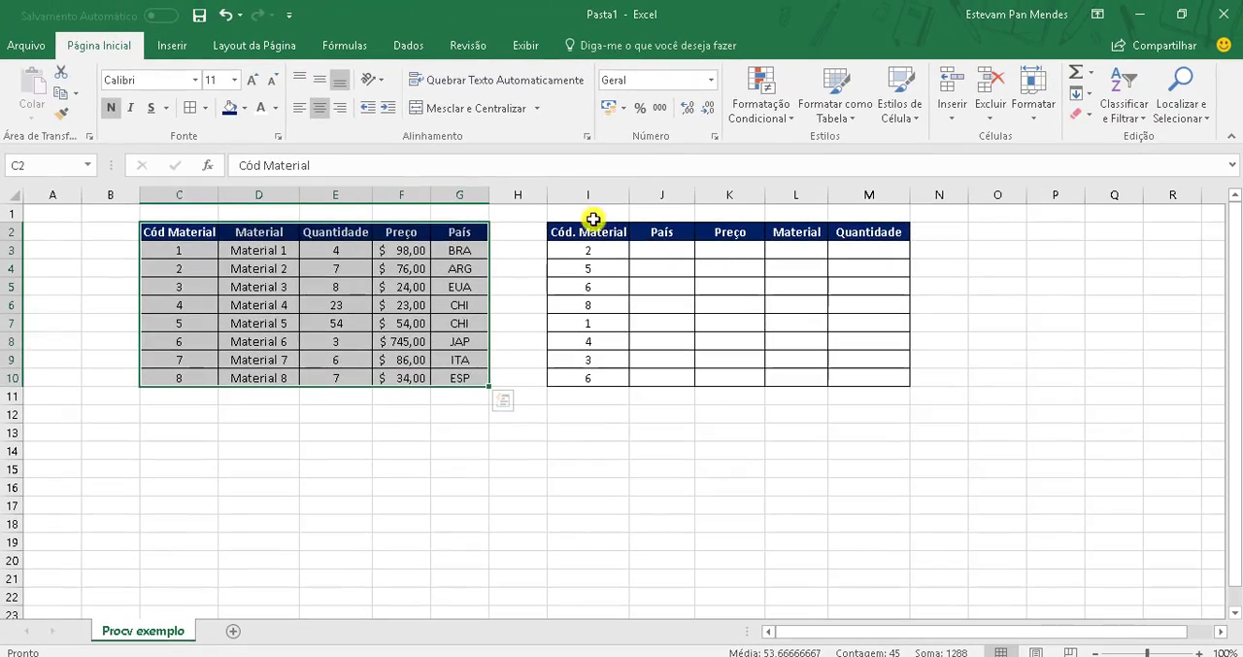
{"action": "left_click", "coordinate": [1192, 203]}
{"action": "left_click_drag", "start_coordinate": [586, 239], "coordinate": [900, 375]}
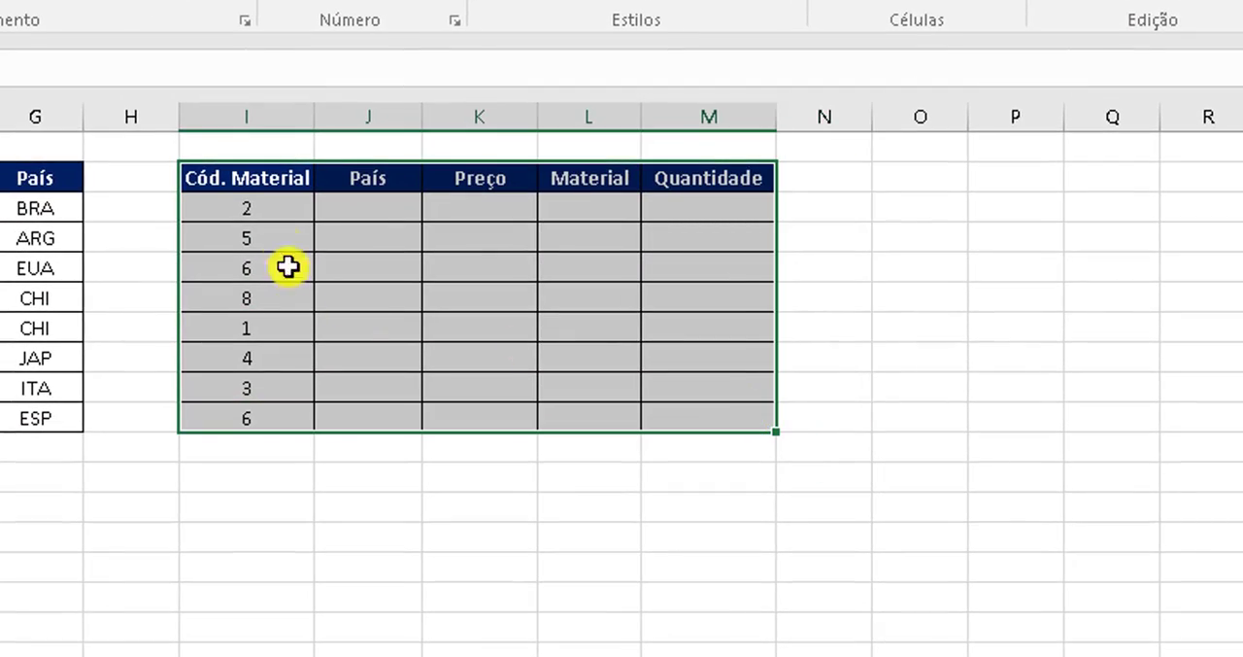
{"action": "left_click_drag", "start_coordinate": [271, 215], "coordinate": [279, 414]}
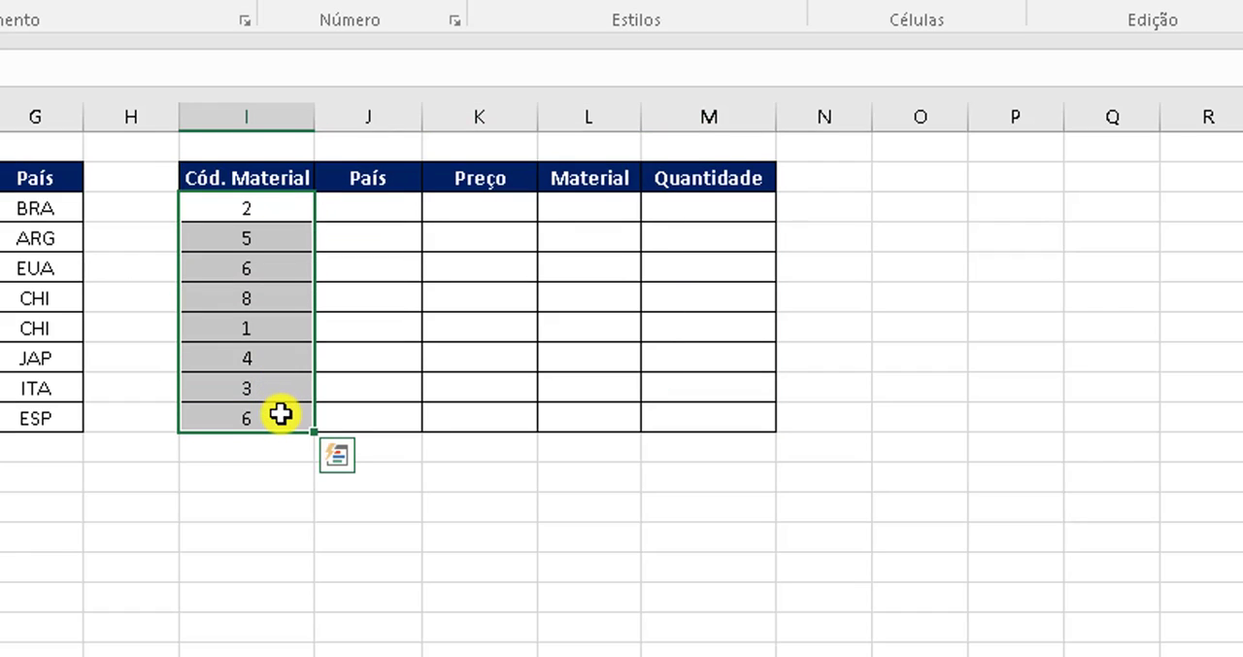
{"action": "left_click", "coordinate": [385, 211]}
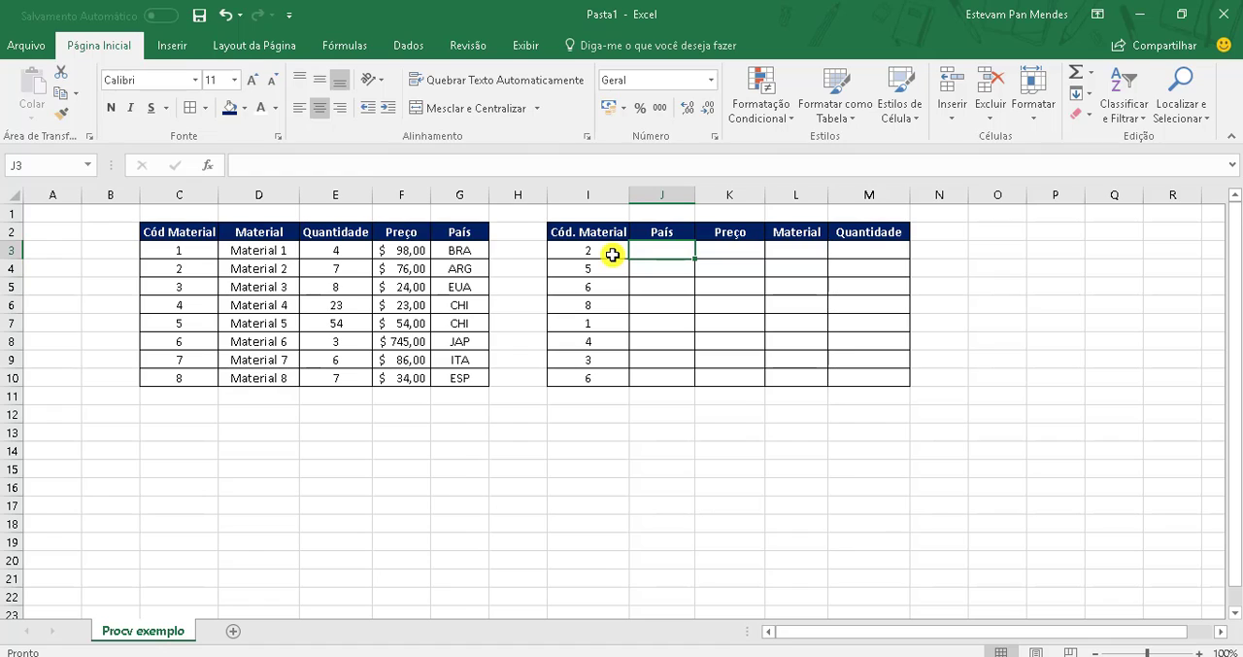
{"action": "left_click", "coordinate": [612, 254]}
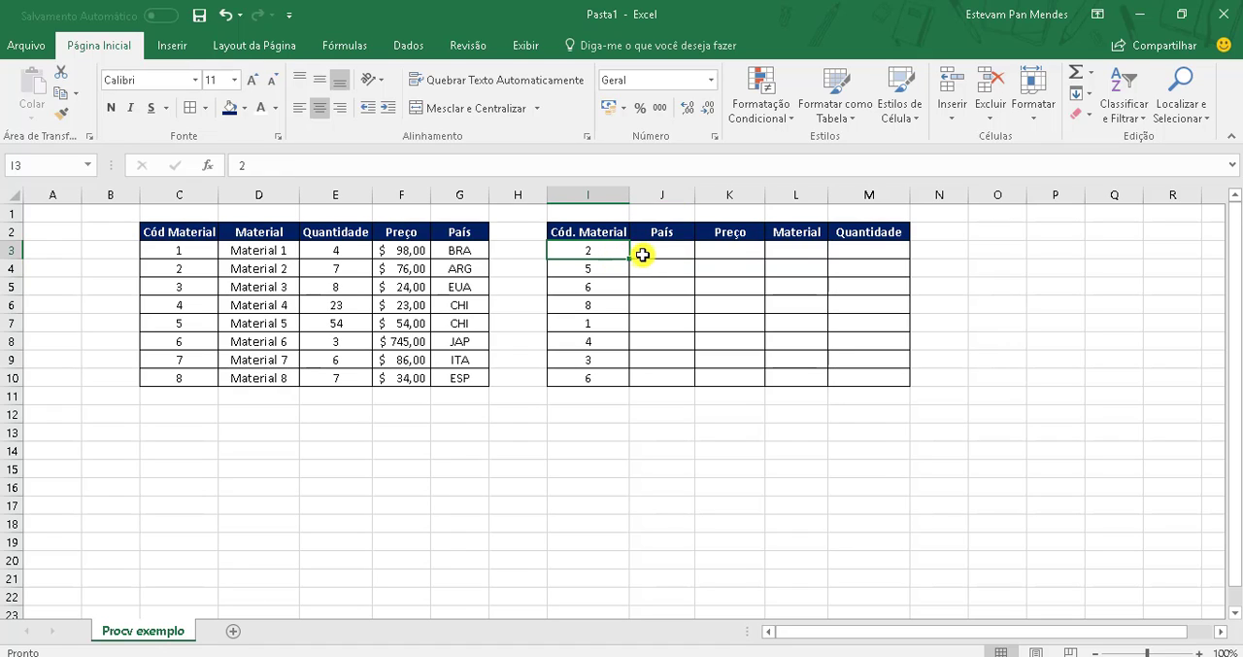
{"action": "left_click", "coordinate": [658, 255]}
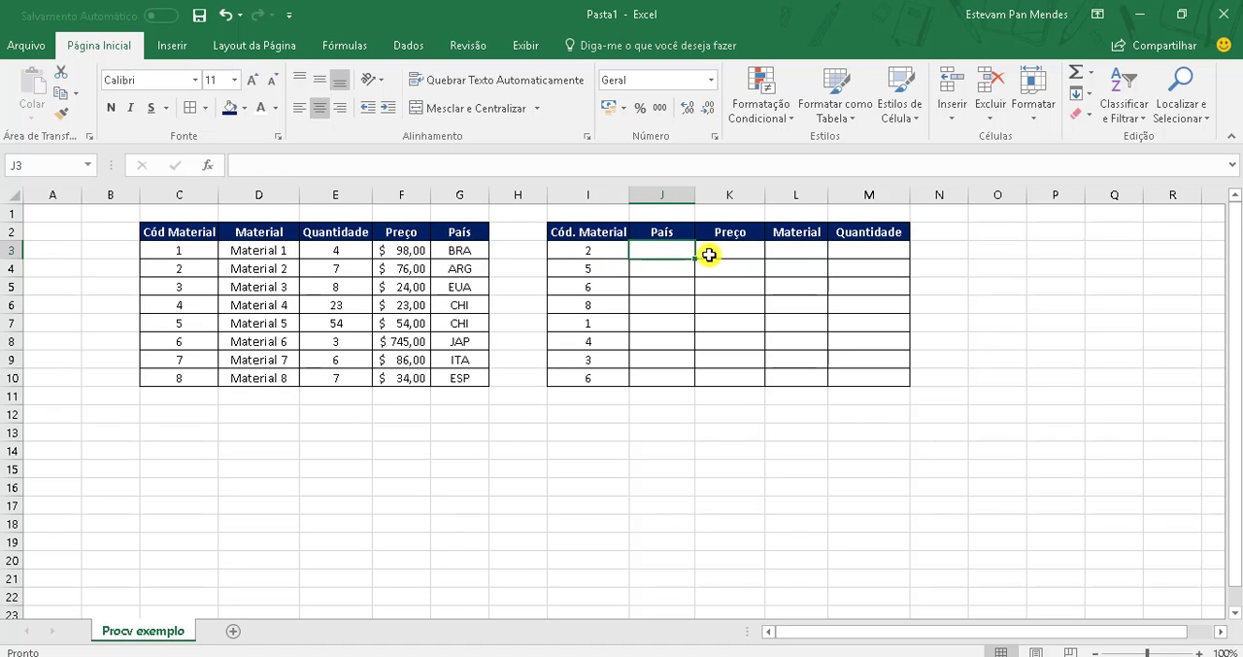
{"action": "left_click", "coordinate": [607, 254]}
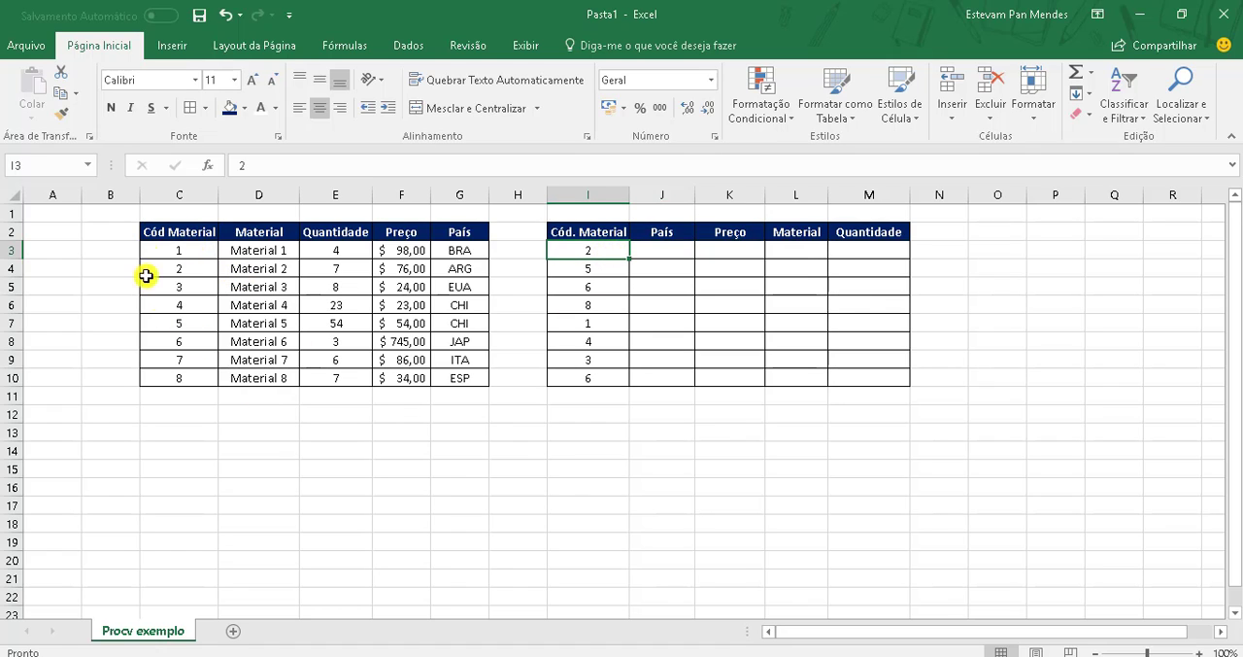
{"action": "left_click", "coordinate": [209, 271]}
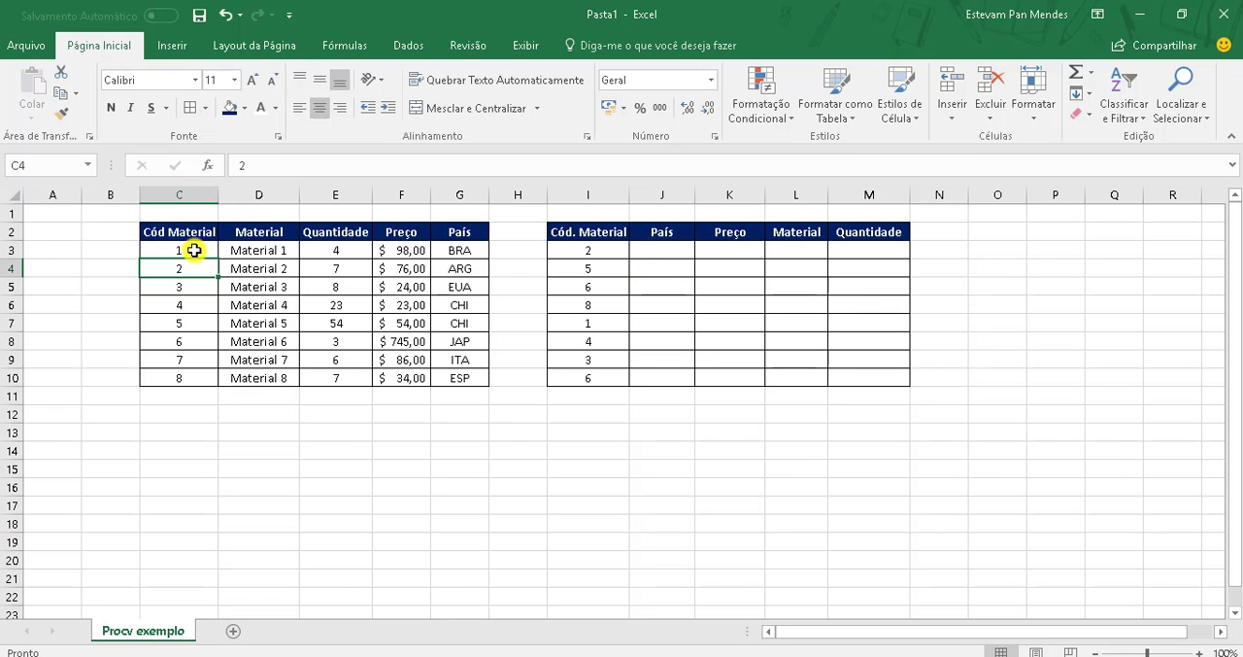
{"action": "left_click_drag", "start_coordinate": [194, 250], "coordinate": [447, 380]}
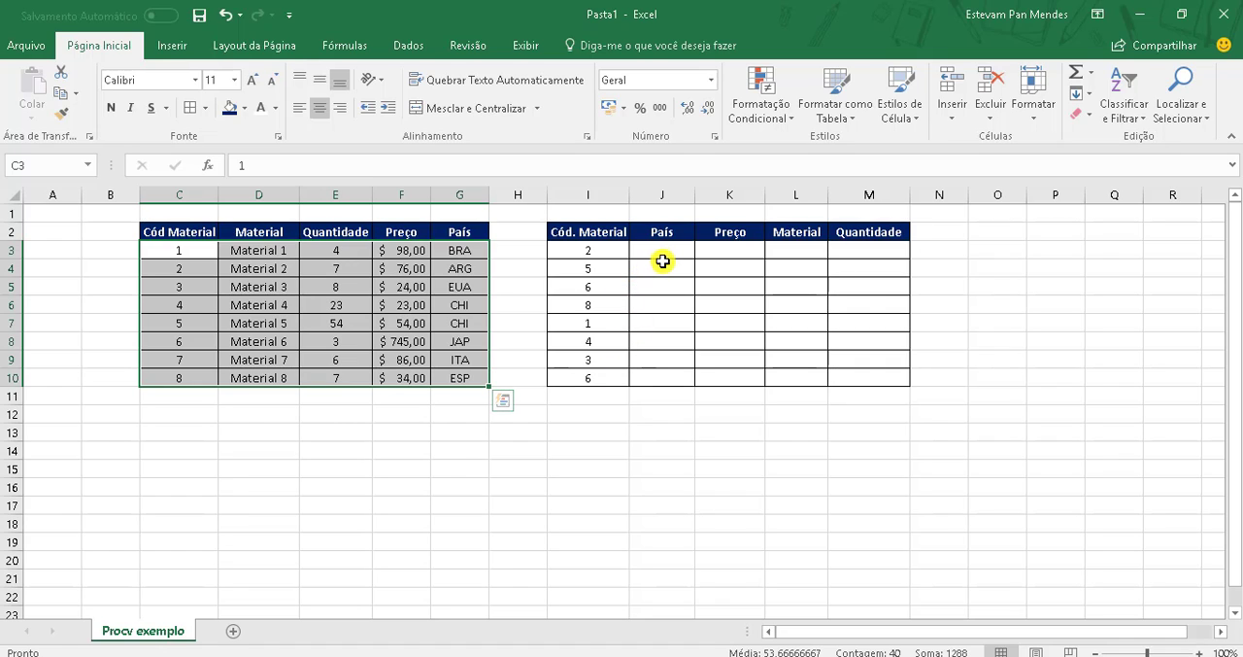
Step: Enter the formula =PROCV(I3;C2:G10;5;0) in J3 to look up the country for the first material code
{"action": "left_click", "coordinate": [660, 257]}
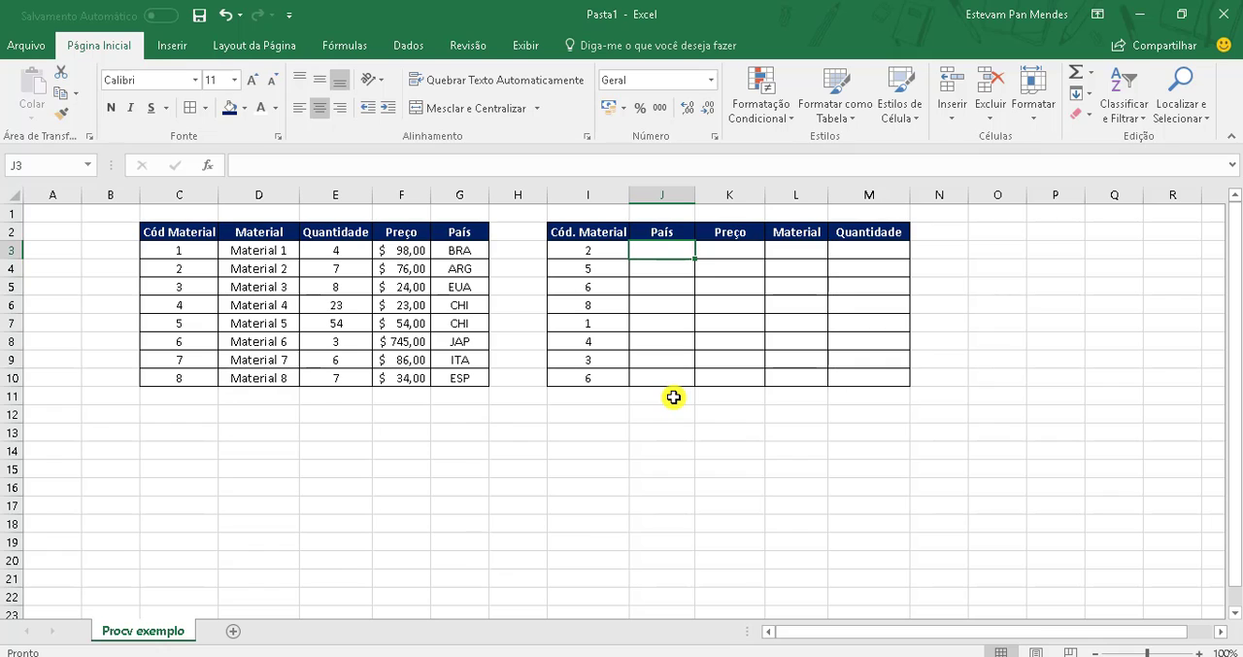
{"action": "type", "text": "="}
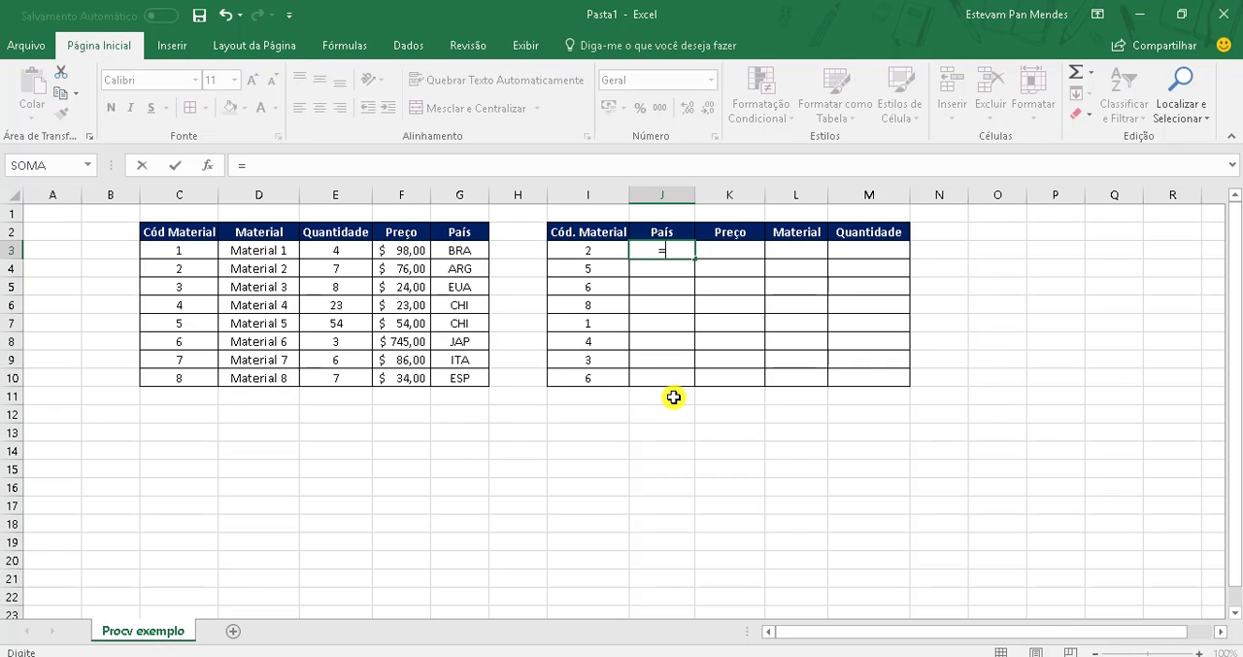
{"action": "type", "text": "procv"}
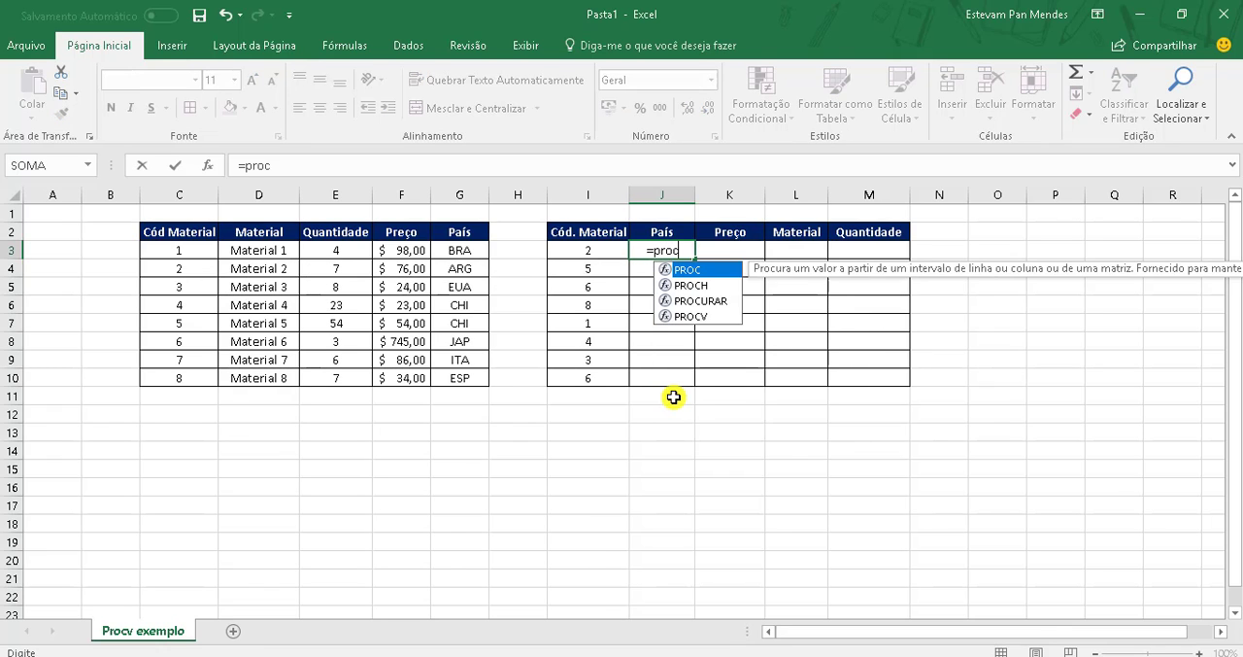
{"action": "type", "text": "("}
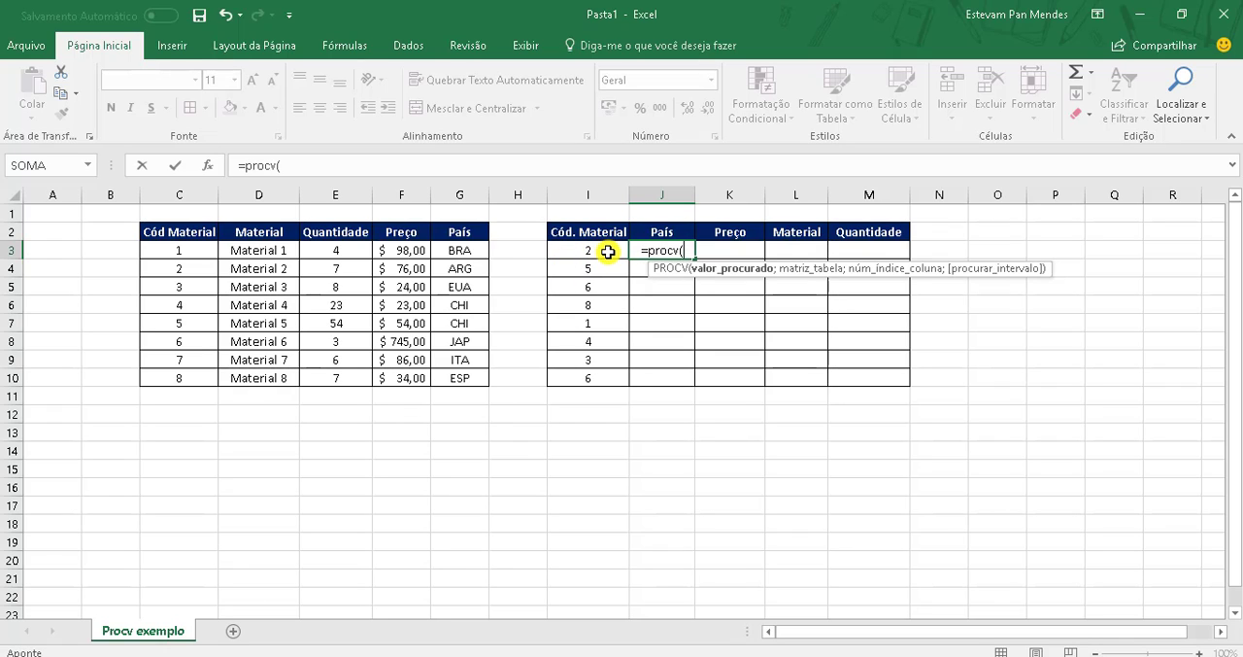
{"action": "left_click", "coordinate": [607, 252]}
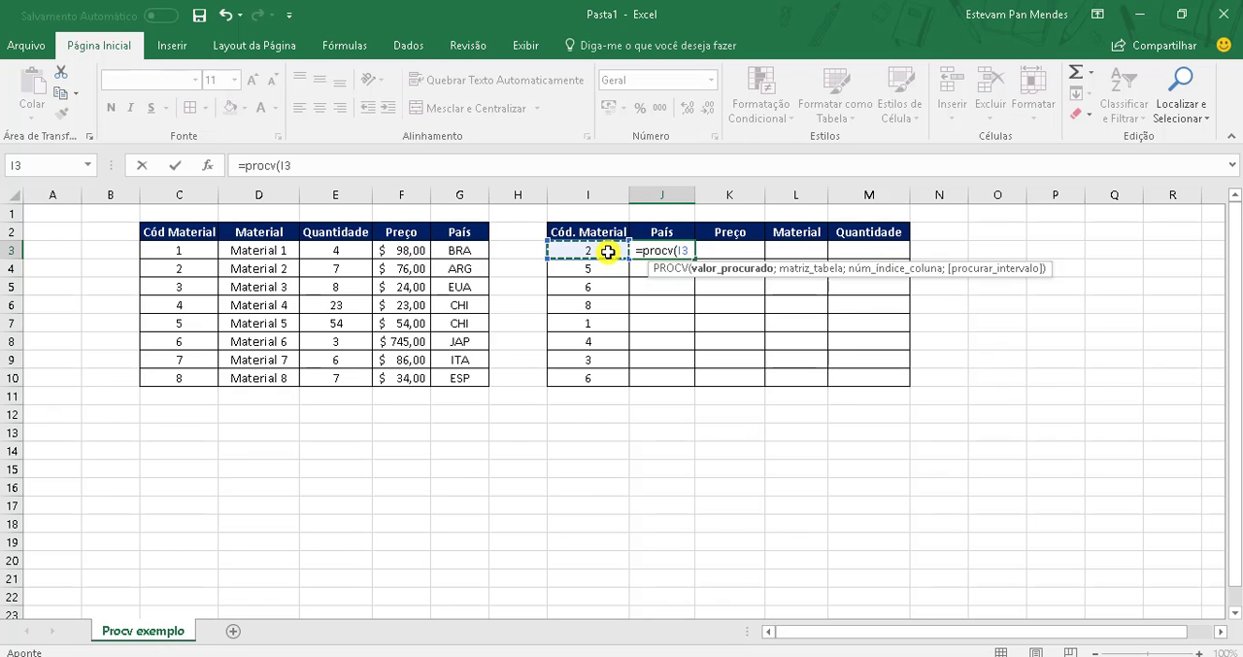
{"action": "type", "text": ";"}
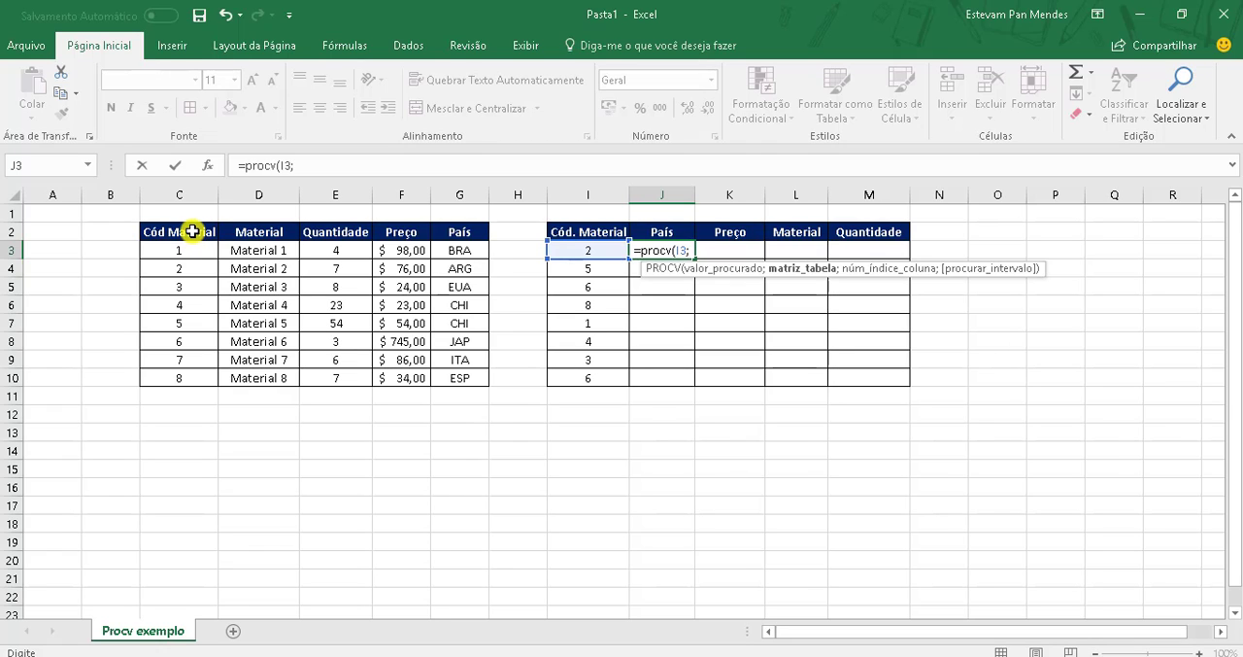
{"action": "left_click_drag", "start_coordinate": [193, 232], "coordinate": [460, 375]}
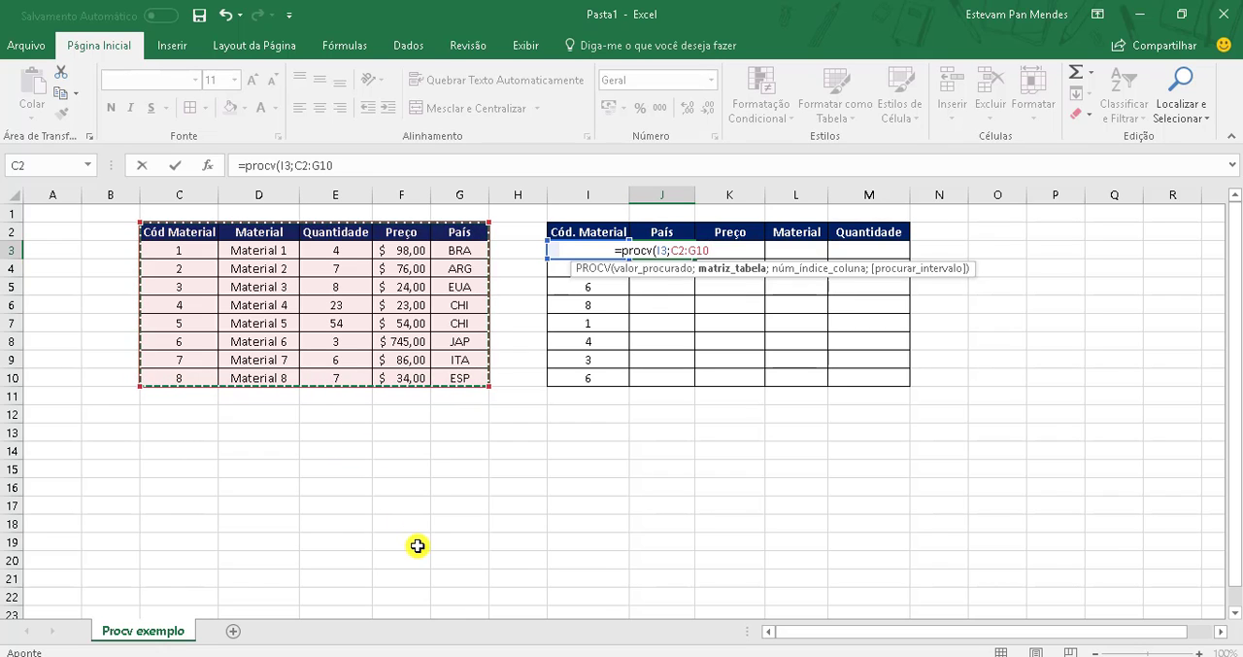
{"action": "type", "text": ";"}
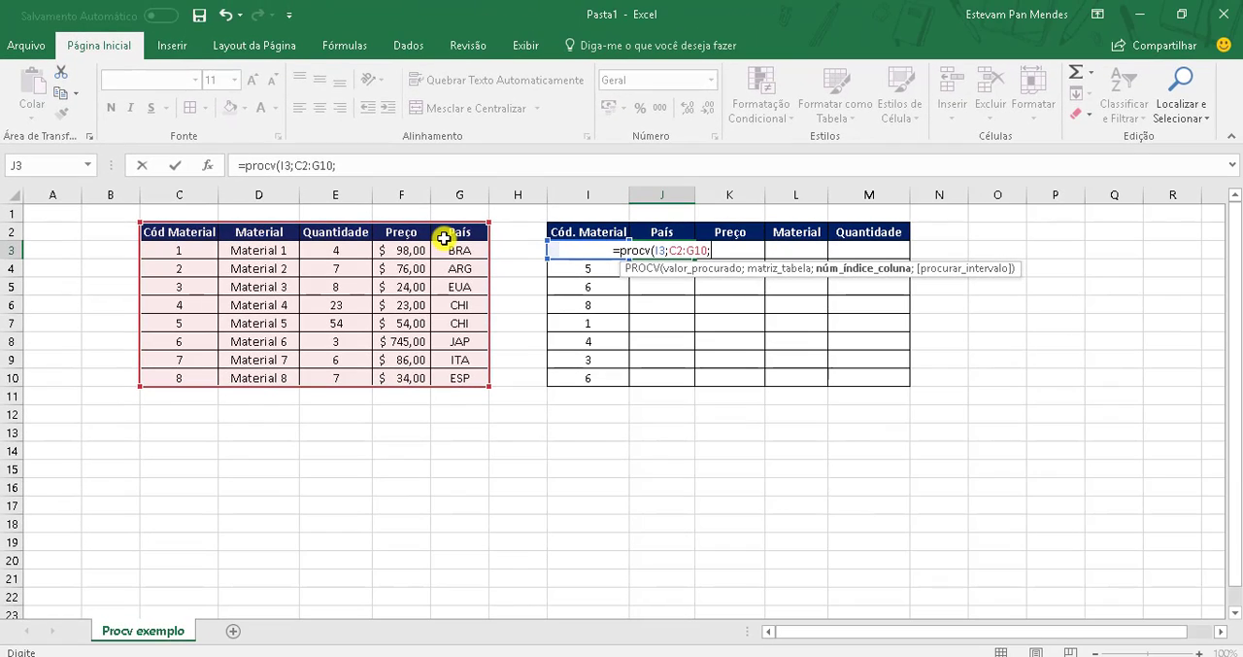
{"action": "type", "text": "5"}
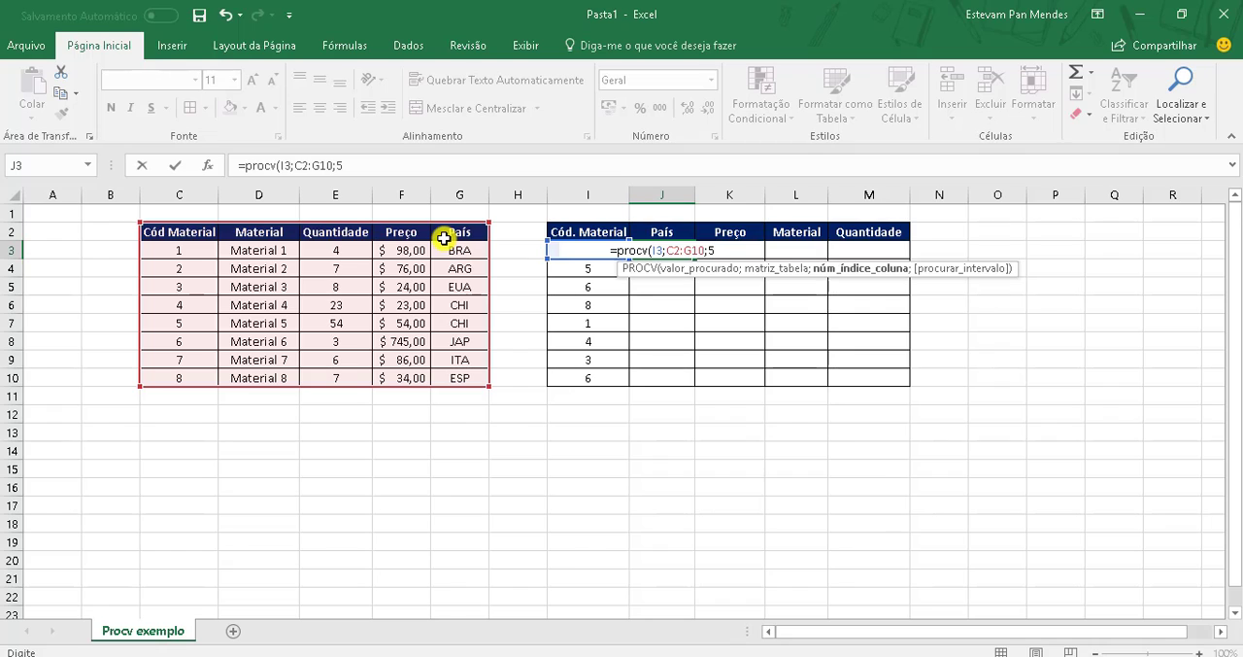
{"action": "type", "text": ";"}
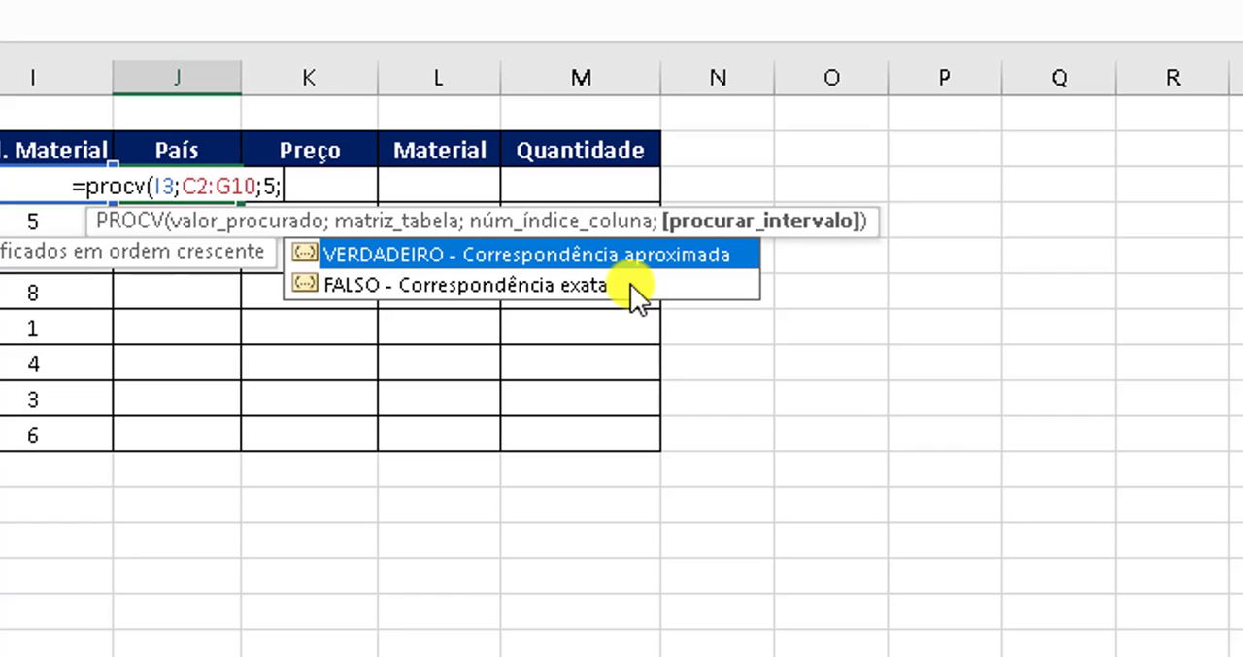
{"action": "type", "text": "0)"}
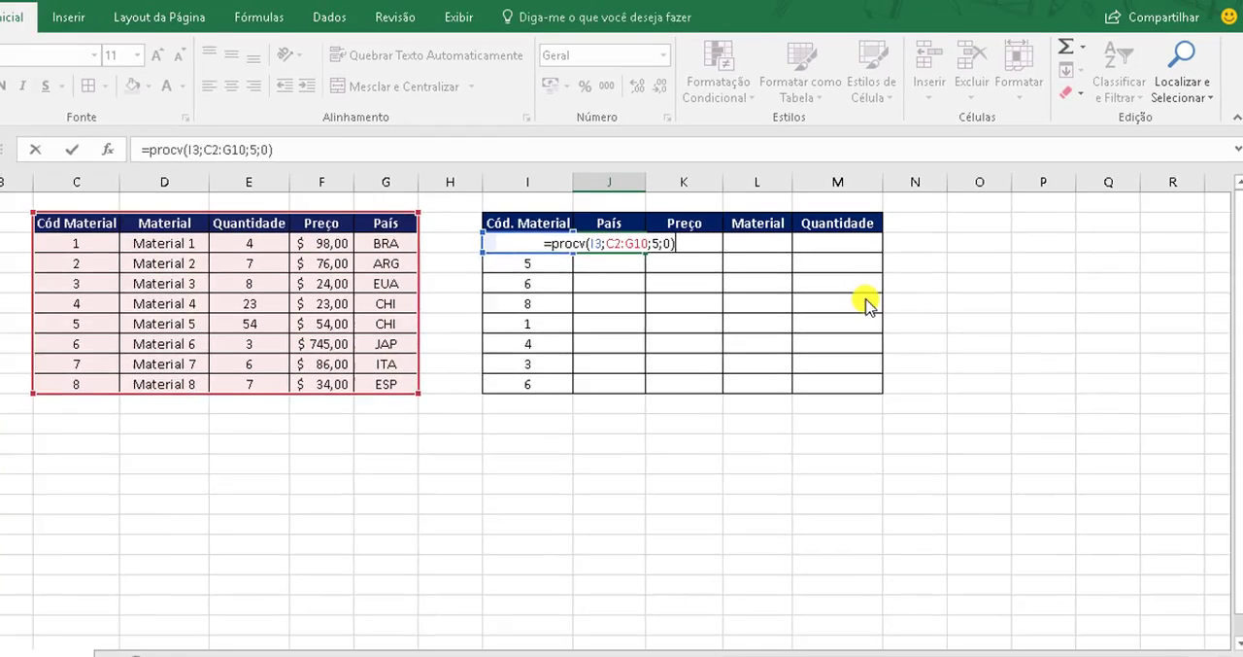
{"action": "key", "text": "Return"}
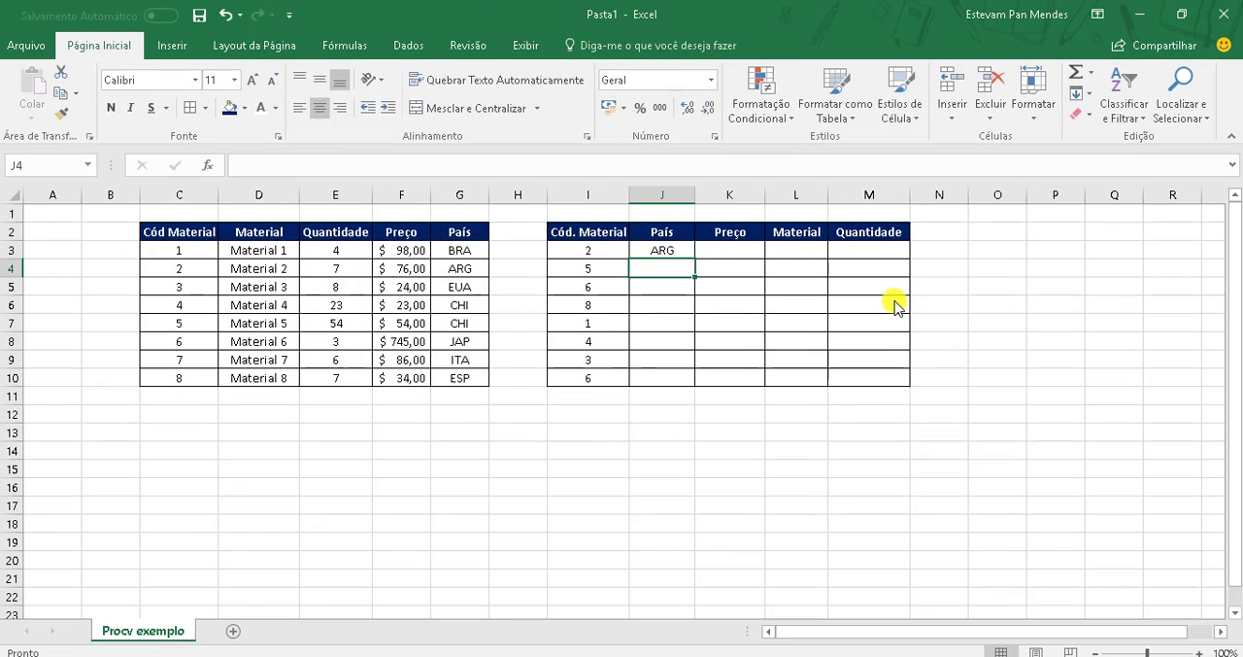
Step: Compare J3 with the source row for material code 2, and fill its formula down the País column to J10
{"action": "left_click", "coordinate": [606, 253]}
{"action": "left_click", "coordinate": [659, 253]}
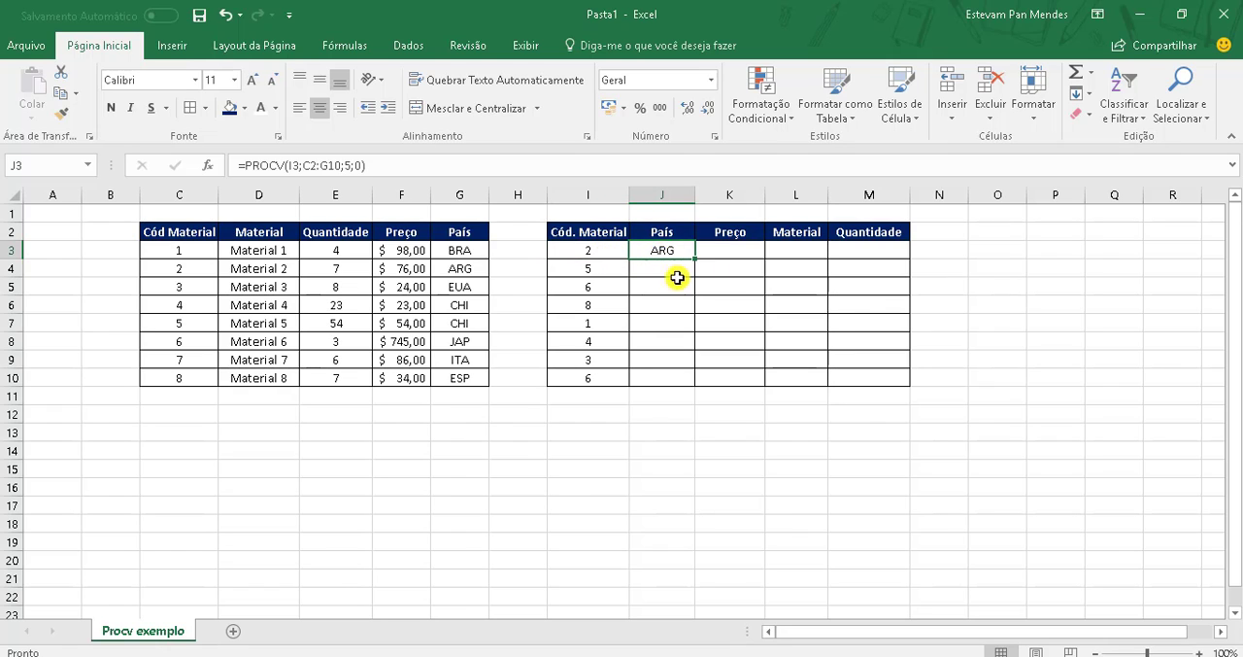
{"action": "left_click", "coordinate": [204, 271]}
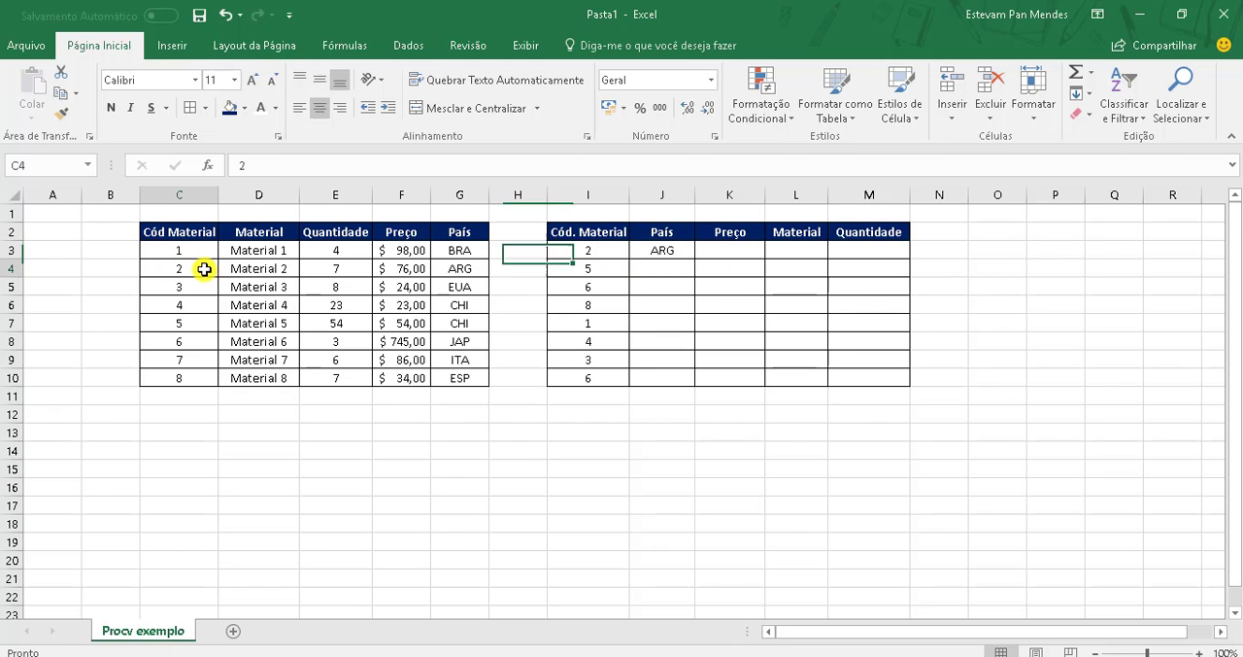
{"action": "left_click", "coordinate": [475, 269]}
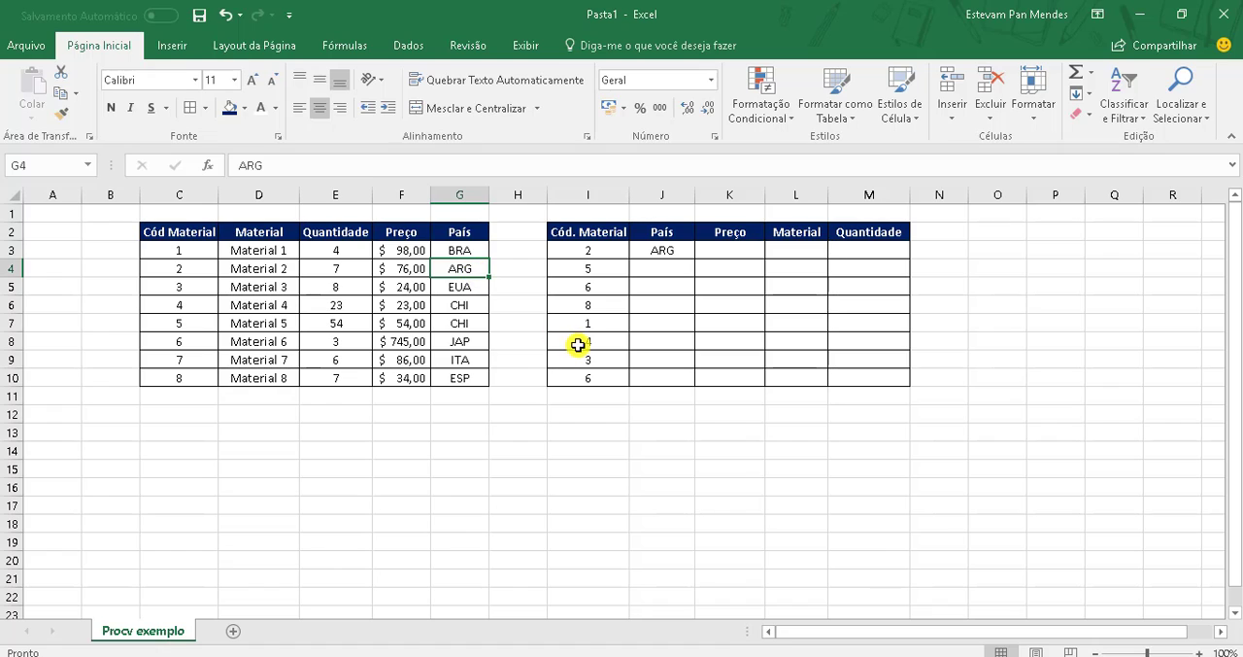
{"action": "left_click", "coordinate": [683, 253]}
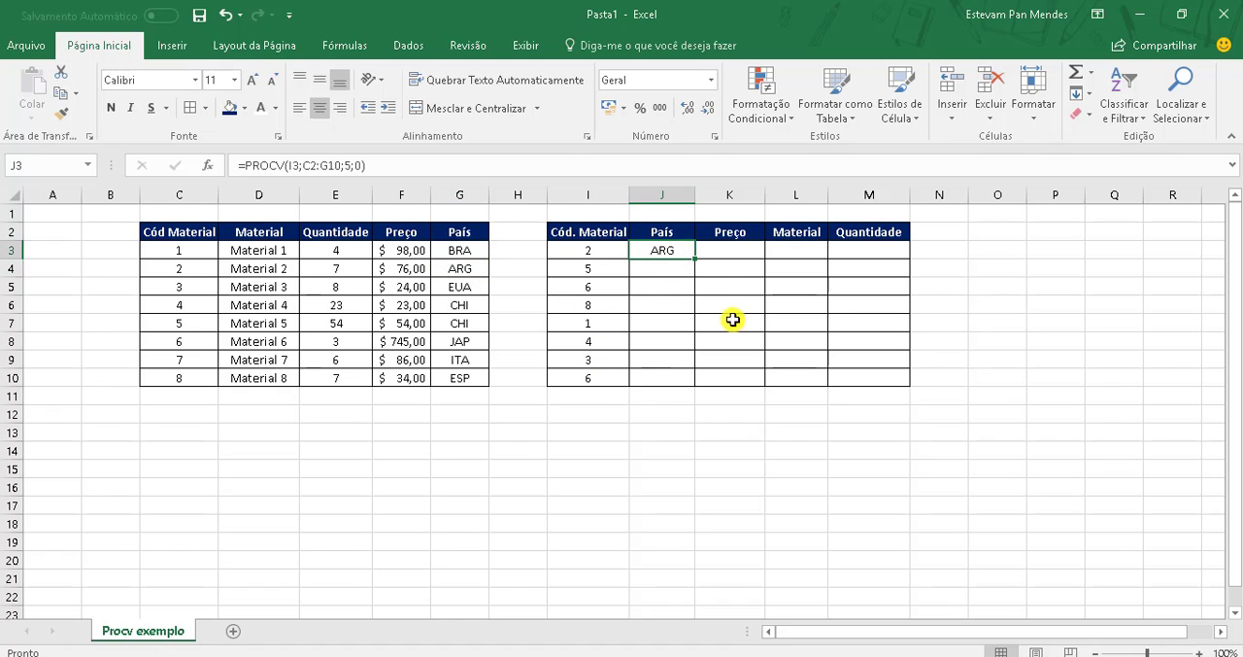
{"action": "double_click", "coordinate": [694, 257]}
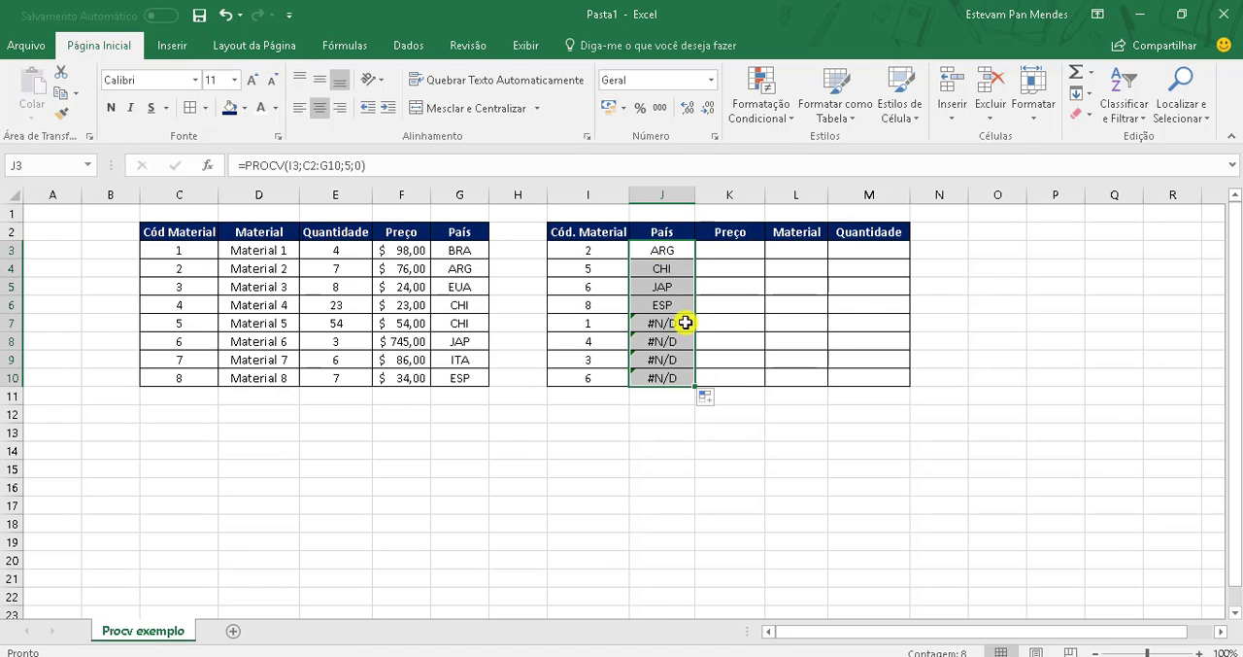
Step: Examine the País formulas in J6 and J7:J10 against their material codes and the source table's rows
{"action": "left_click", "coordinate": [600, 305]}
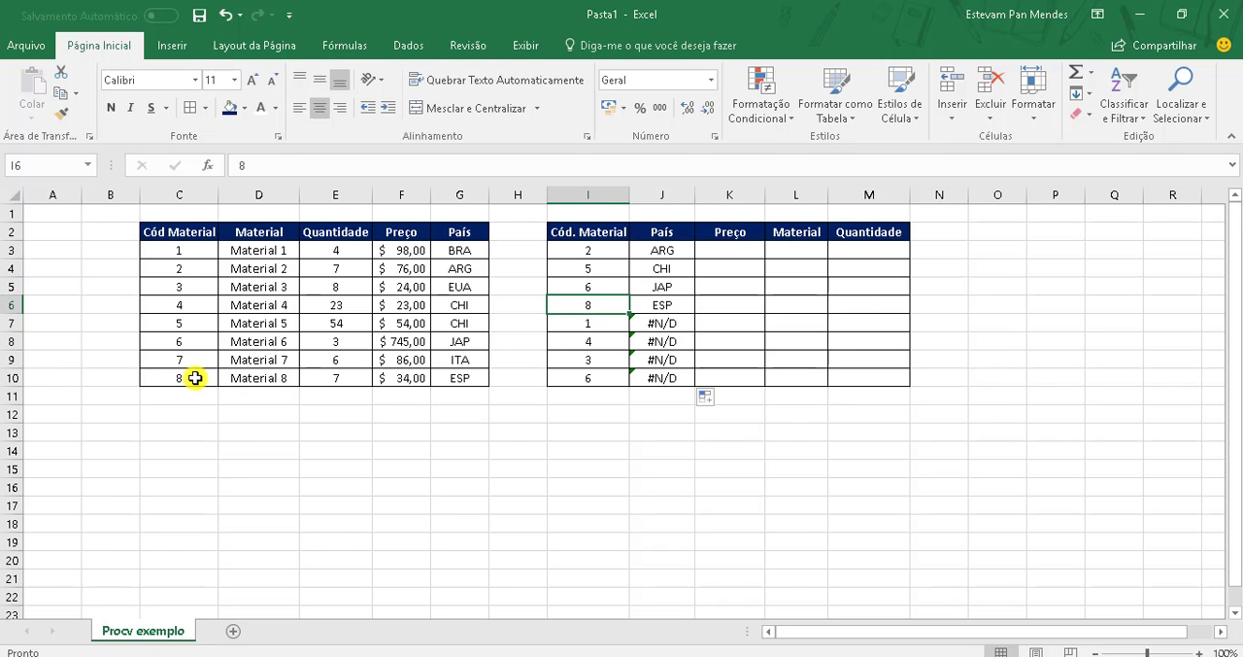
{"action": "left_click", "coordinate": [662, 304]}
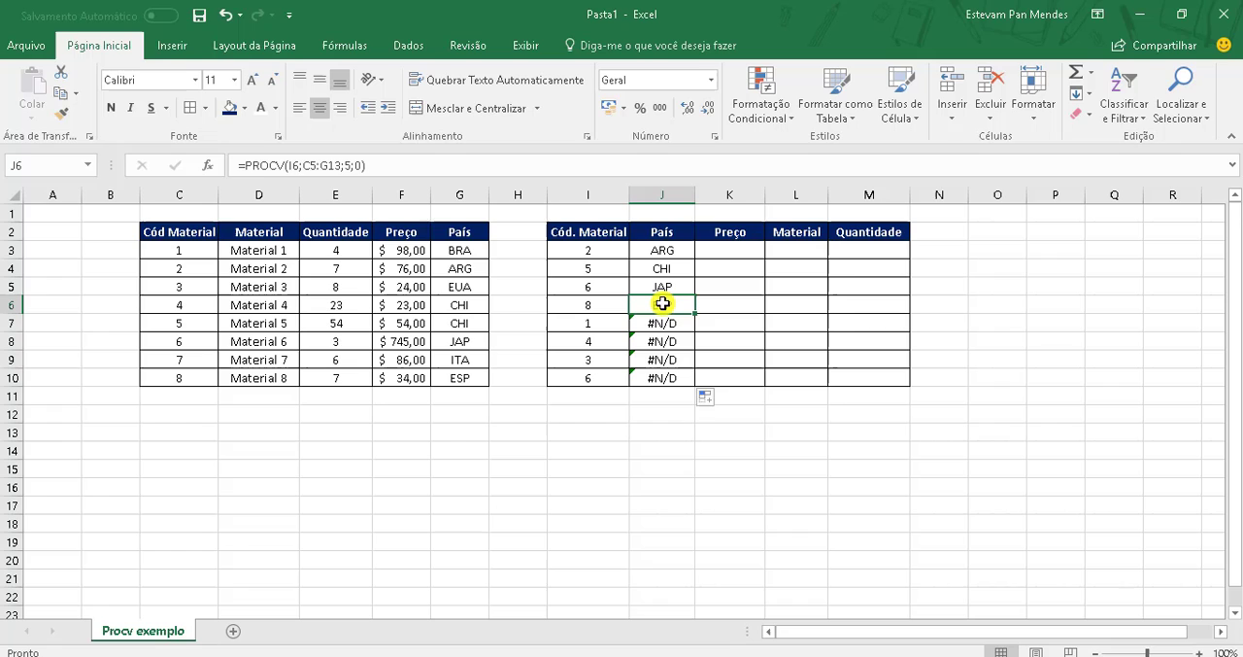
{"action": "left_click", "coordinate": [211, 381]}
{"action": "left_click", "coordinate": [476, 378]}
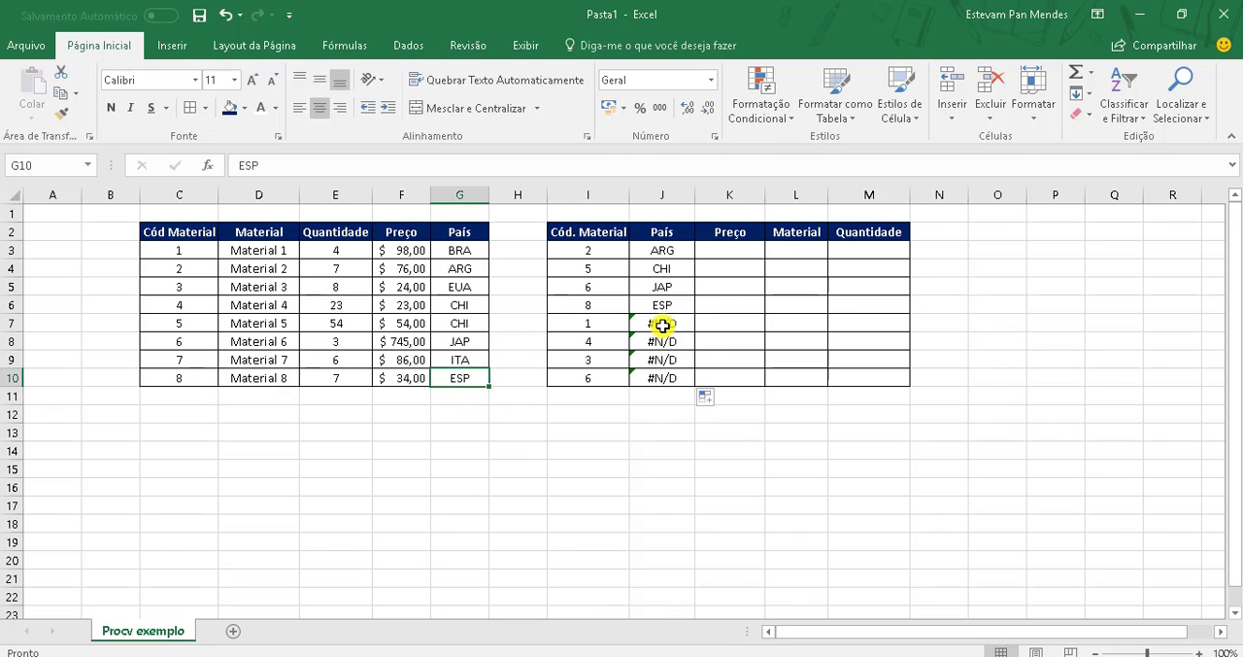
{"action": "left_click_drag", "start_coordinate": [662, 325], "coordinate": [660, 383]}
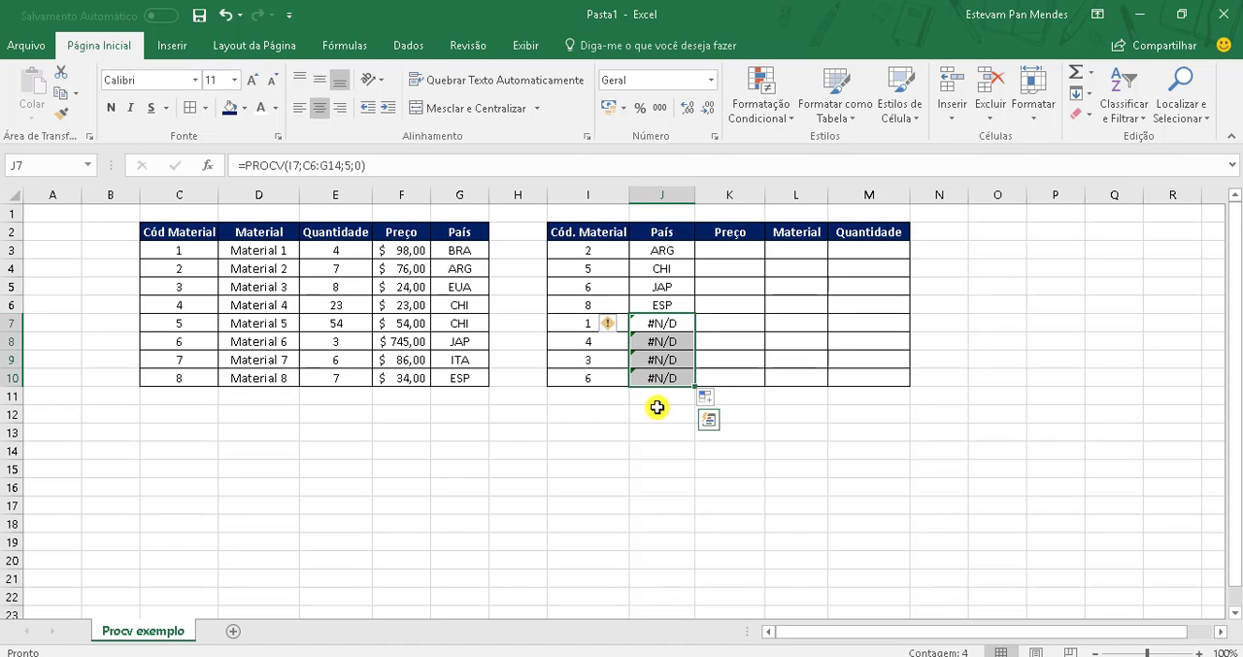
{"action": "left_click", "coordinate": [657, 407]}
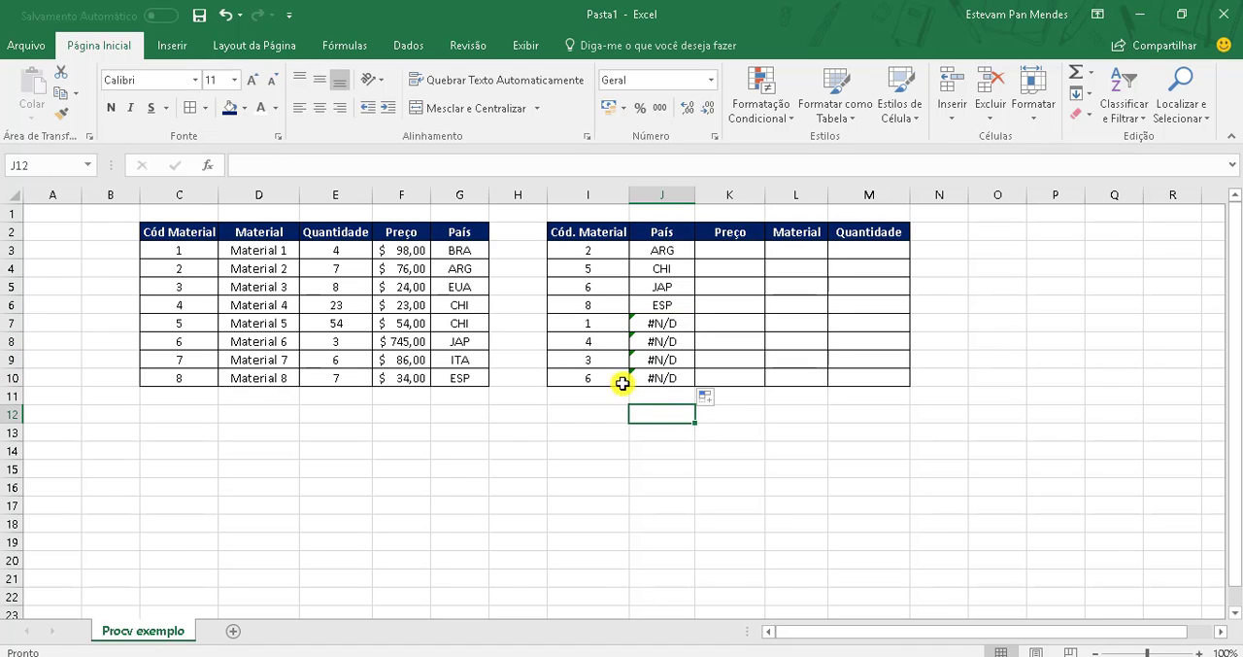
{"action": "left_click", "coordinate": [643, 328]}
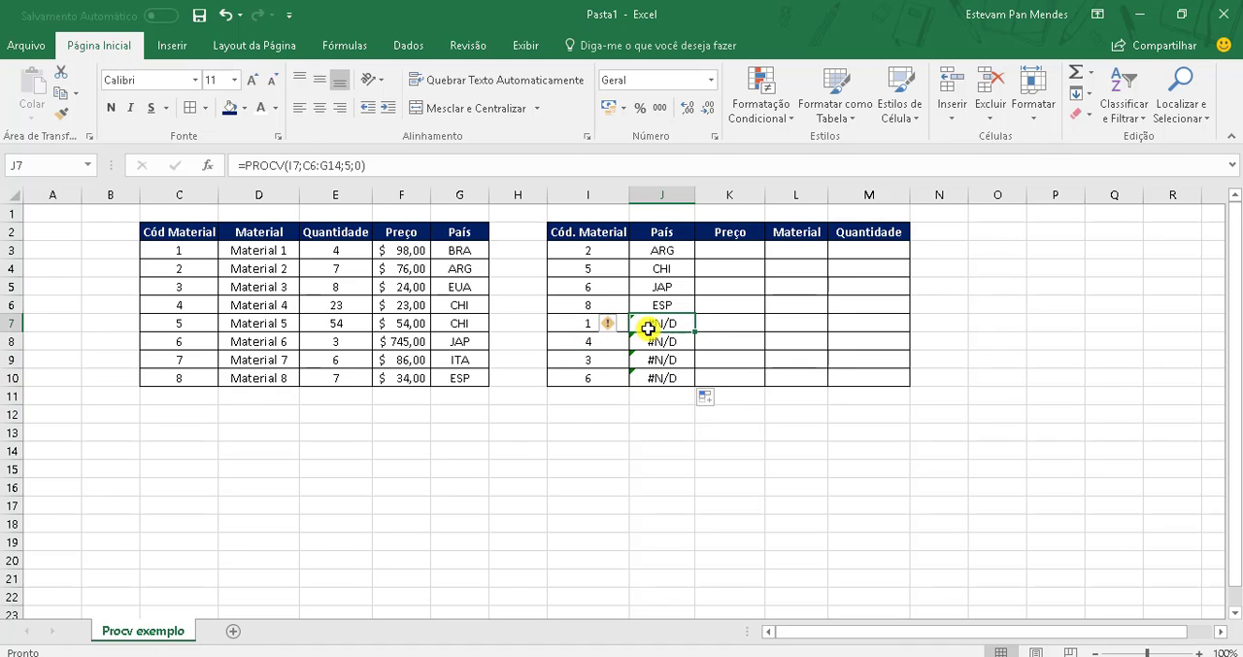
{"action": "left_click", "coordinate": [583, 328]}
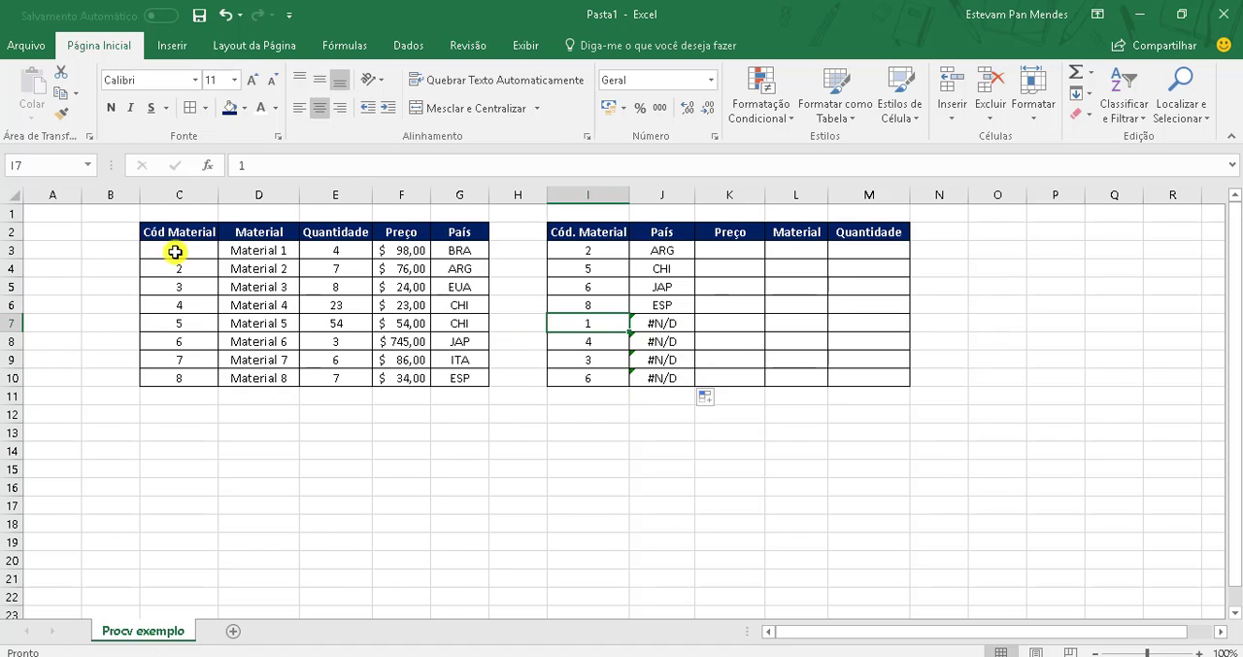
{"action": "left_click_drag", "start_coordinate": [170, 233], "coordinate": [472, 383]}
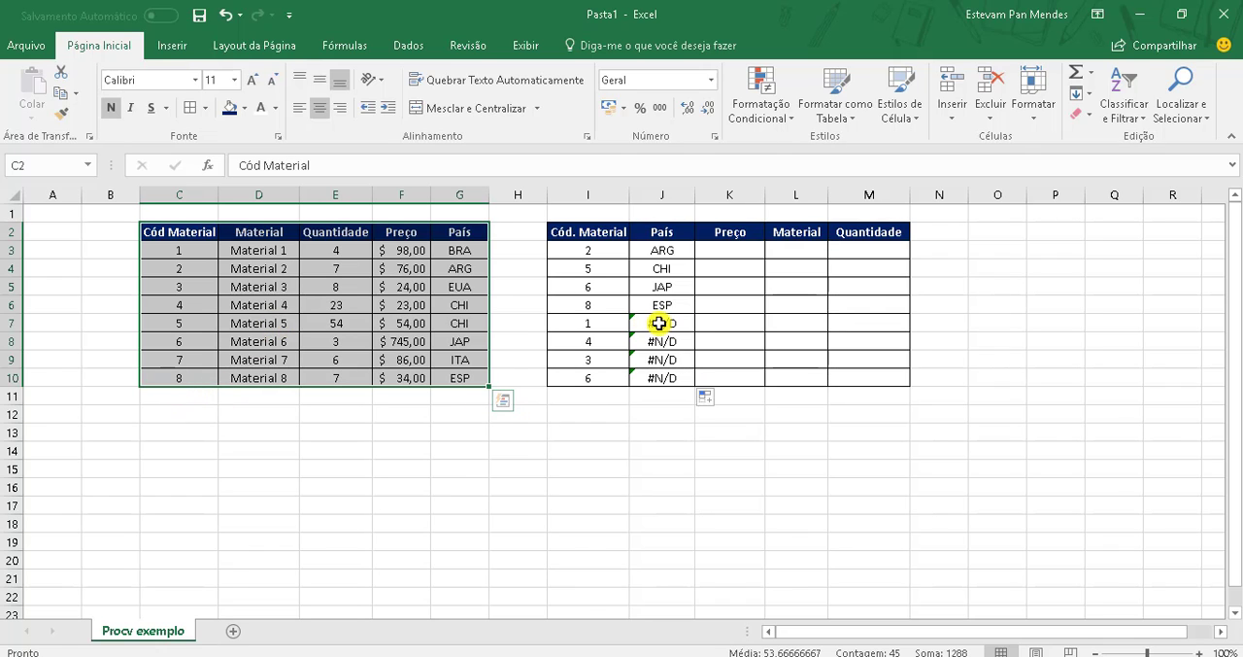
{"action": "left_click_drag", "start_coordinate": [172, 324], "coordinate": [455, 473]}
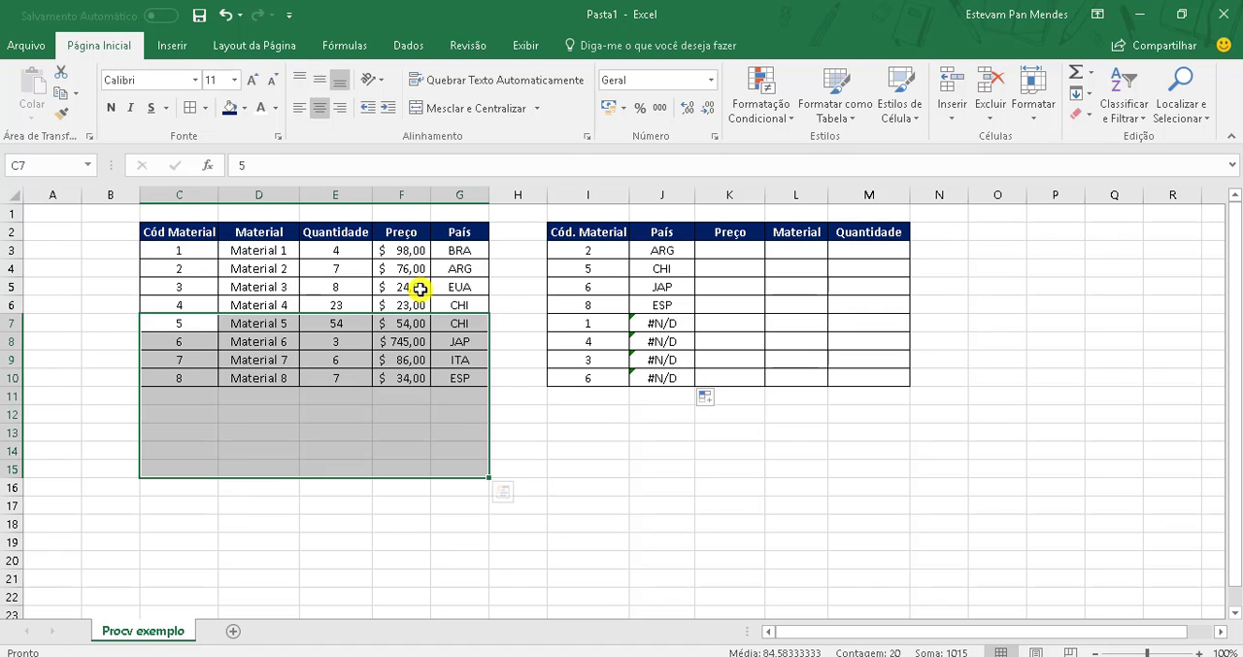
Step: Lock the source table range in J3's PROCV formula with absolute references, making it =PROCV(I3;$C$2:$G$10;5;0)
{"action": "left_click", "coordinate": [680, 251]}
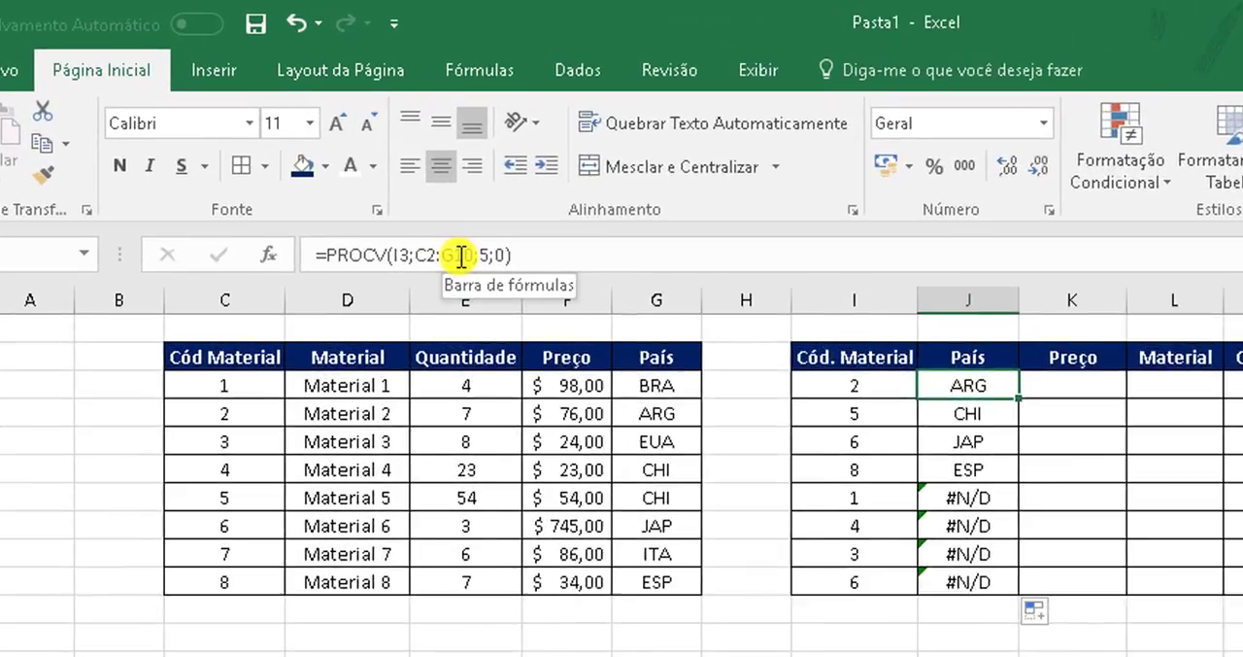
{"action": "left_click", "coordinate": [309, 165]}
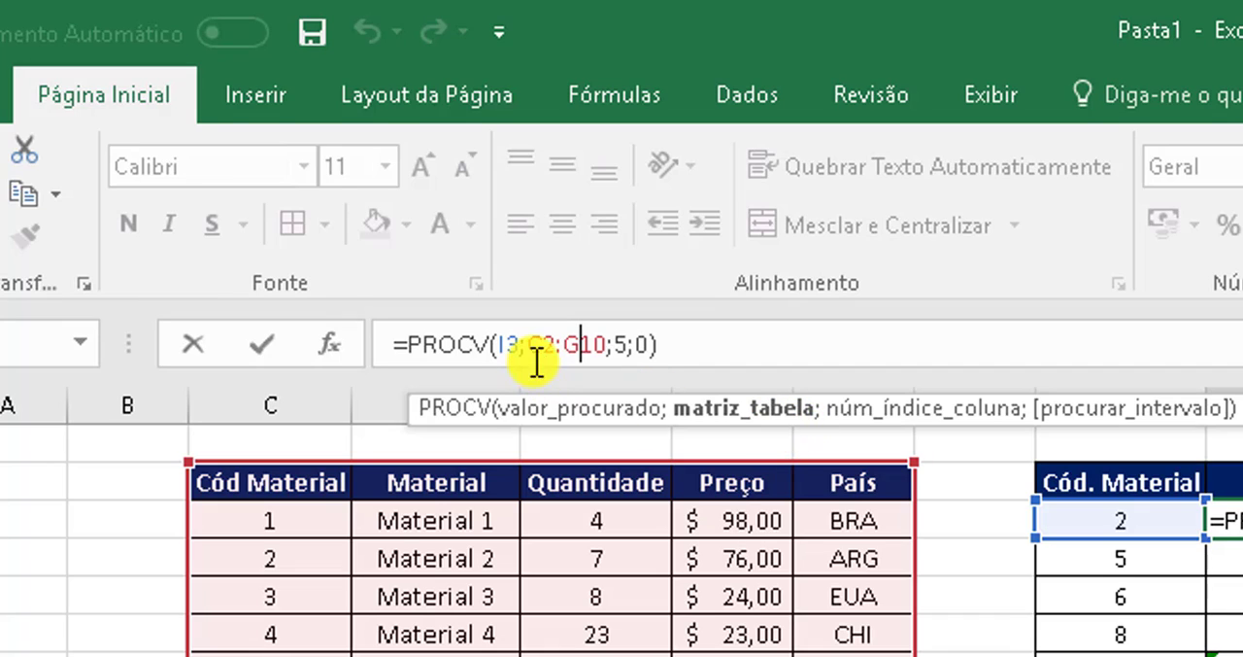
{"action": "left_click", "coordinate": [544, 346]}
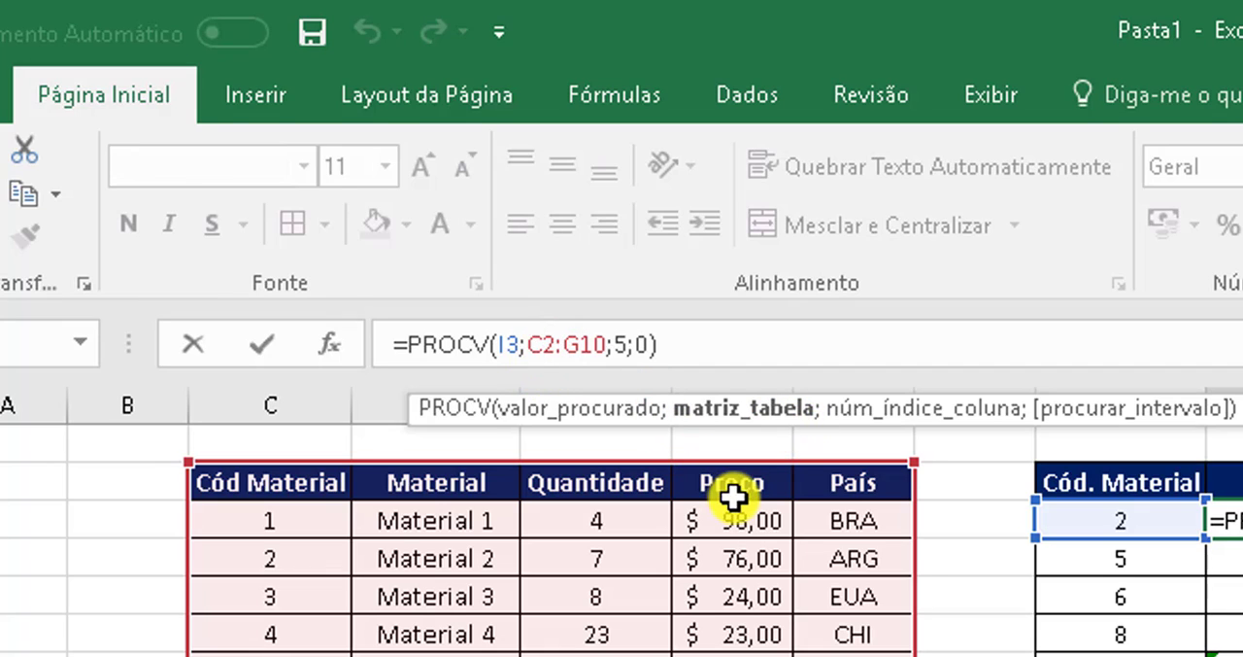
{"action": "key", "text": "F4"}
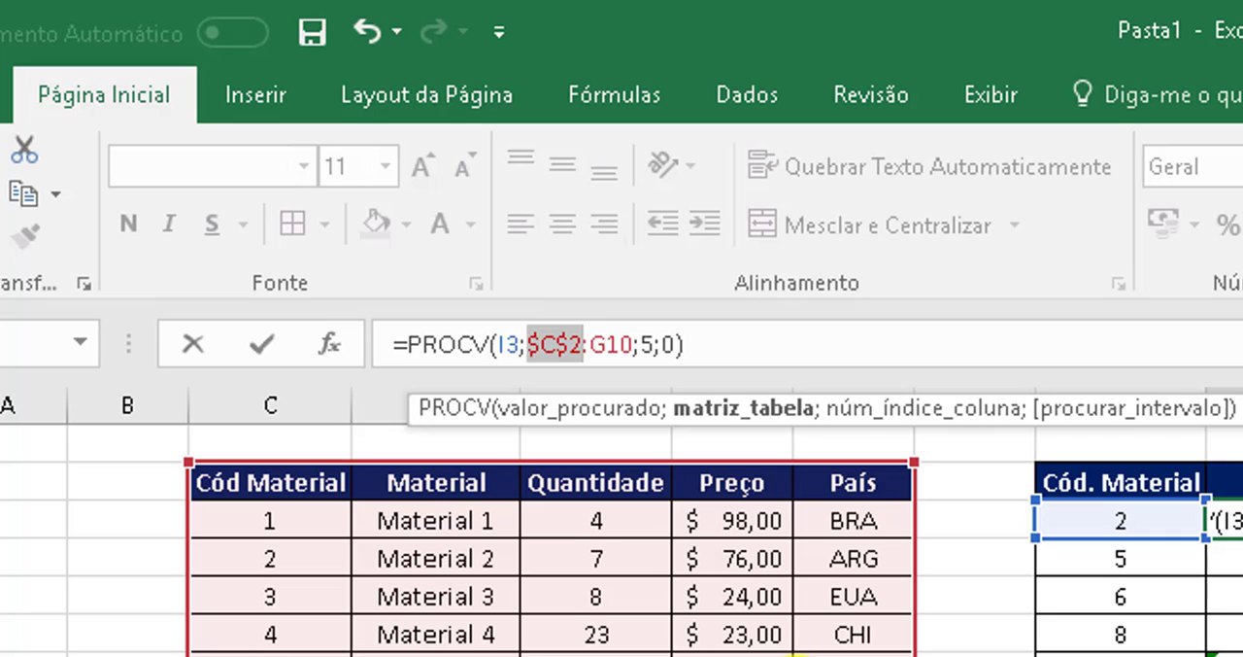
{"action": "left_click", "coordinate": [612, 346]}
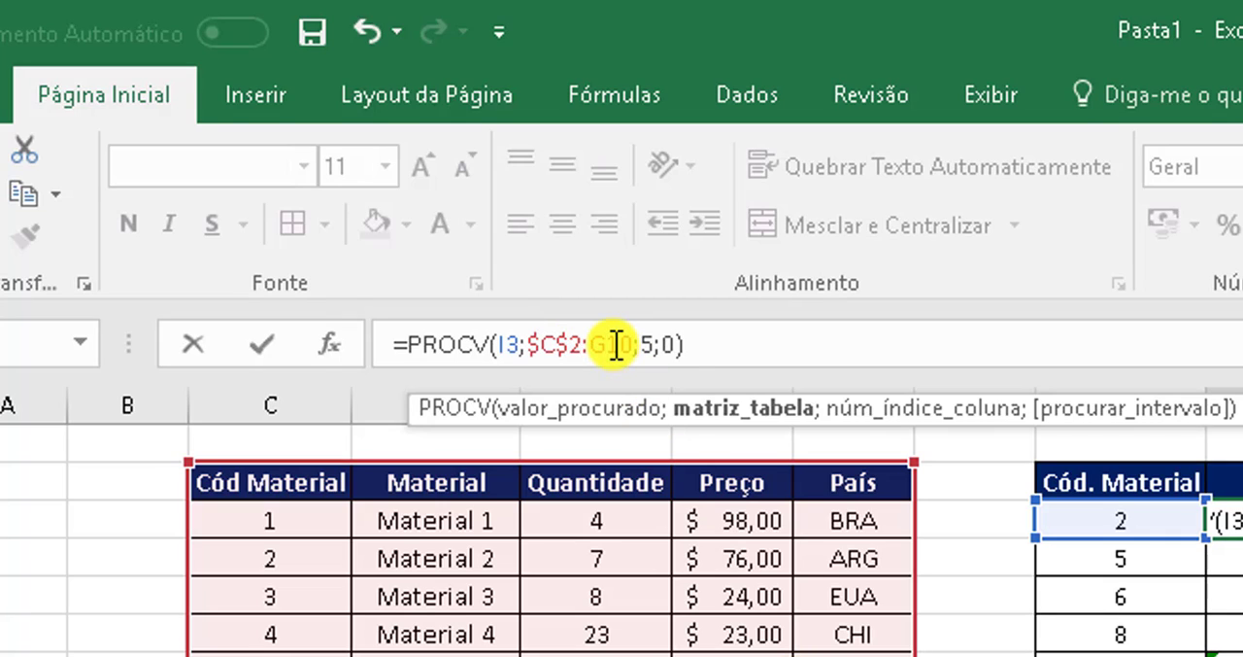
{"action": "key", "text": "F4"}
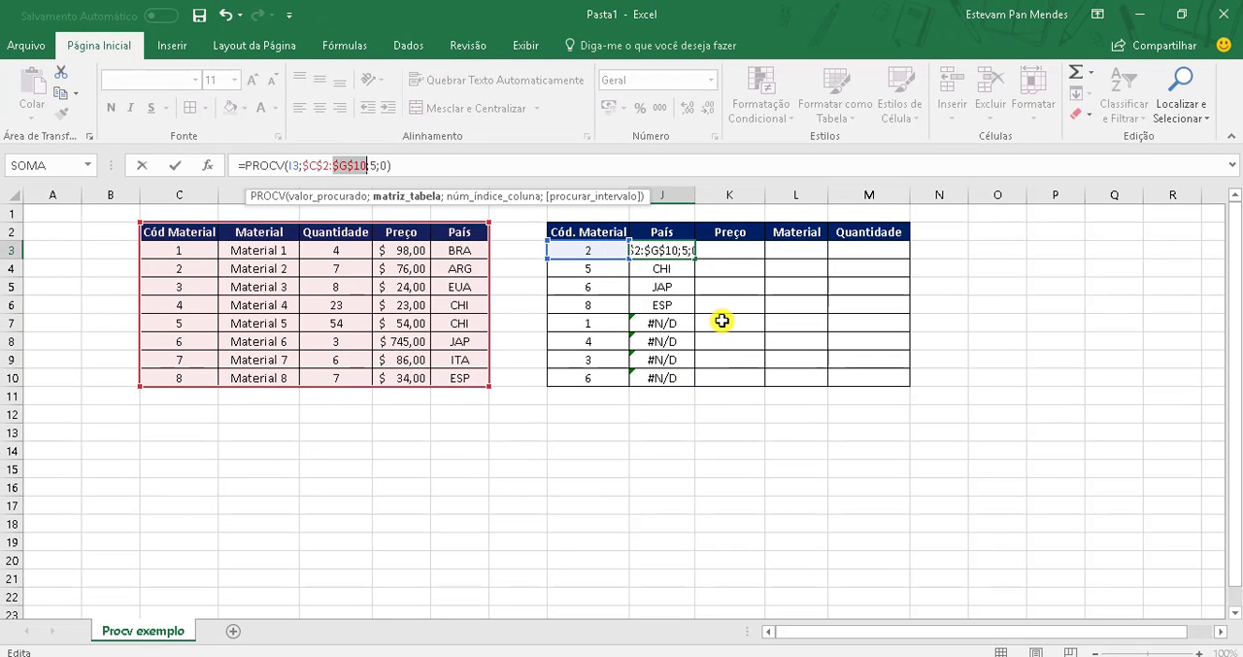
{"action": "key", "text": "Return"}
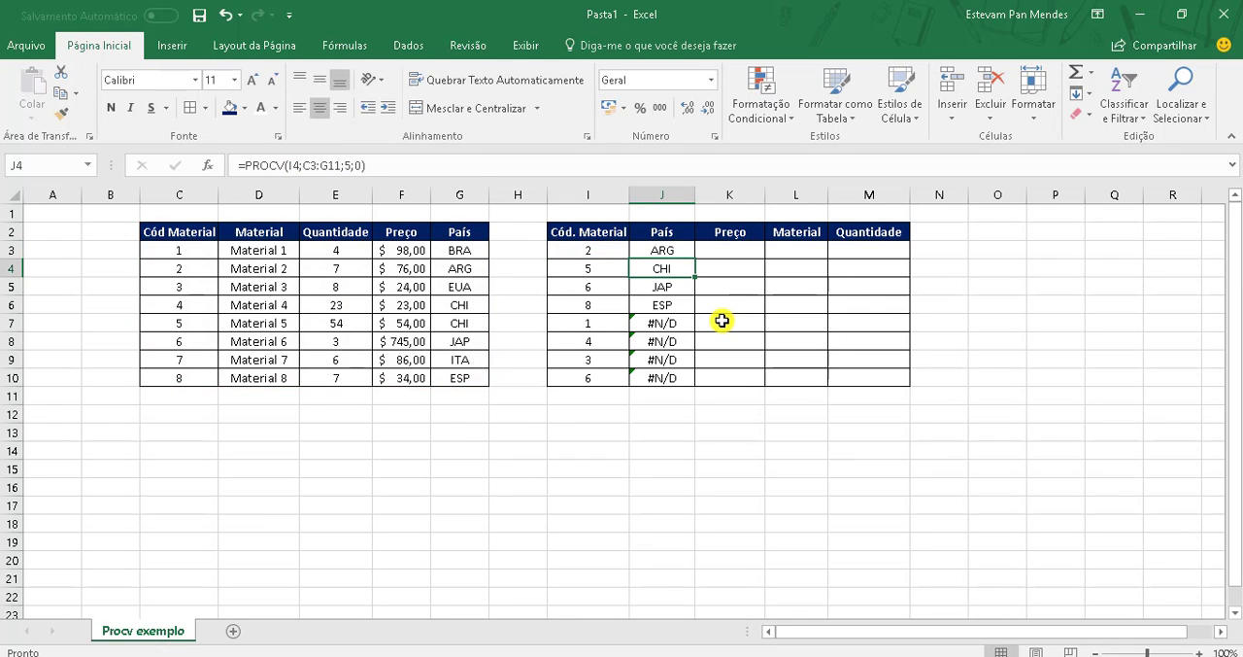
Step: Fill the corrected J3 formula down the País column to J10
{"action": "left_click", "coordinate": [677, 250]}
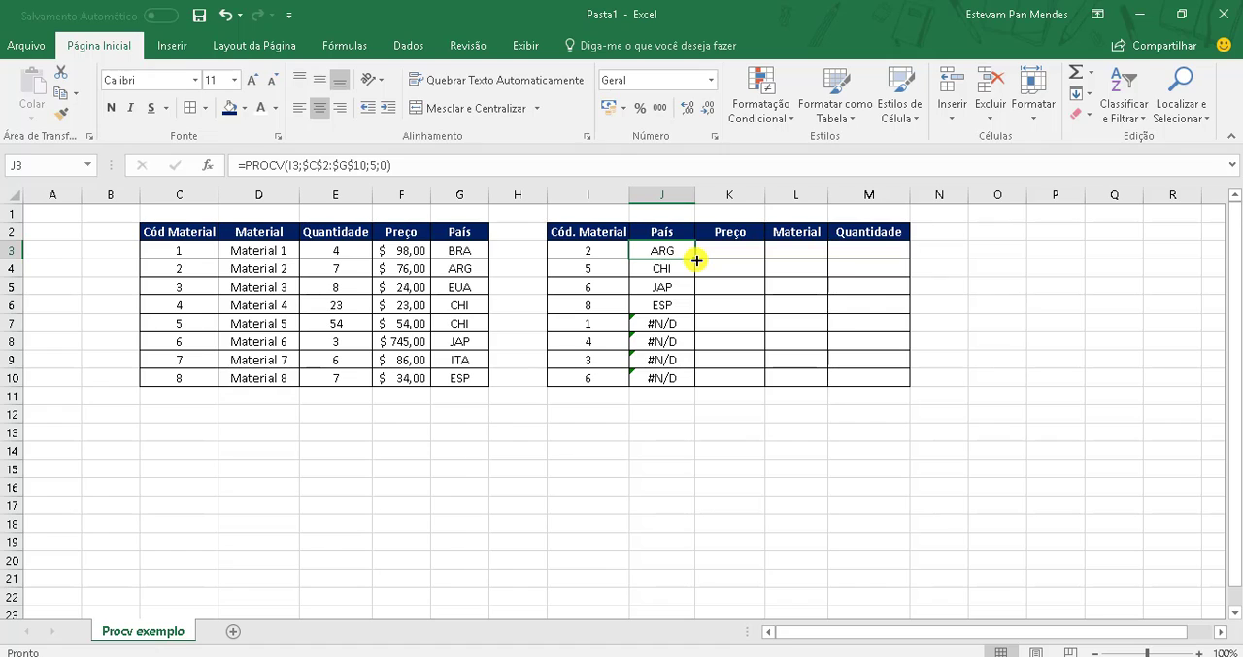
{"action": "double_click", "coordinate": [696, 259]}
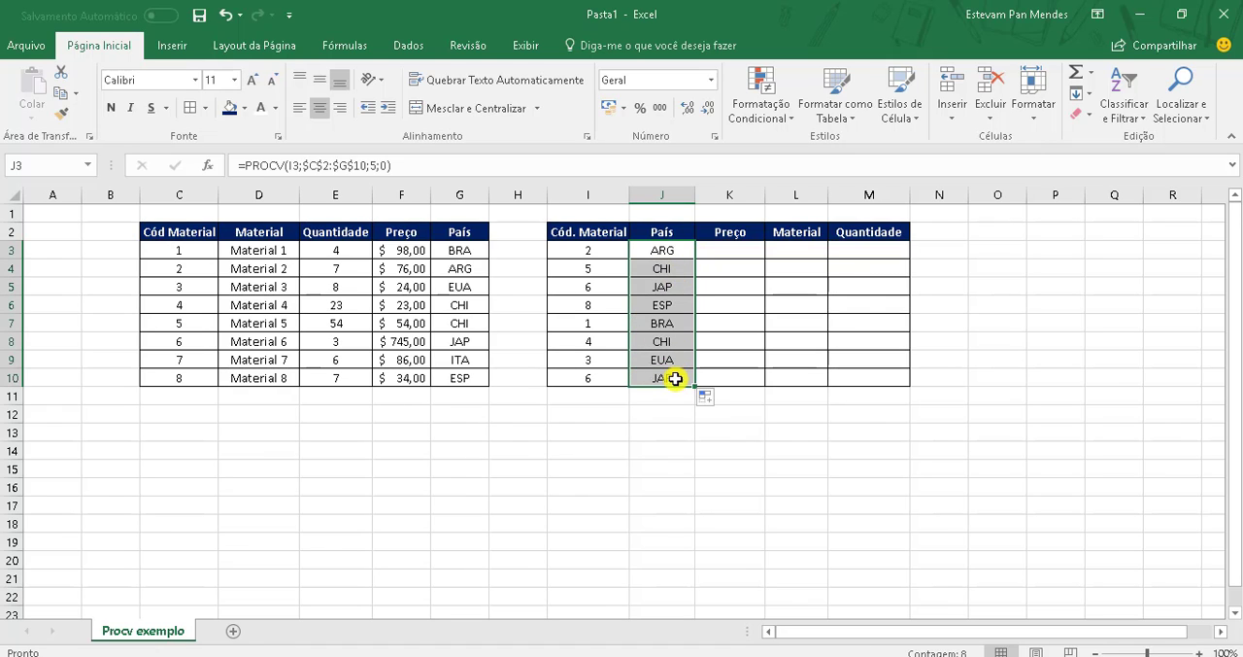
{"action": "left_click", "coordinate": [674, 414]}
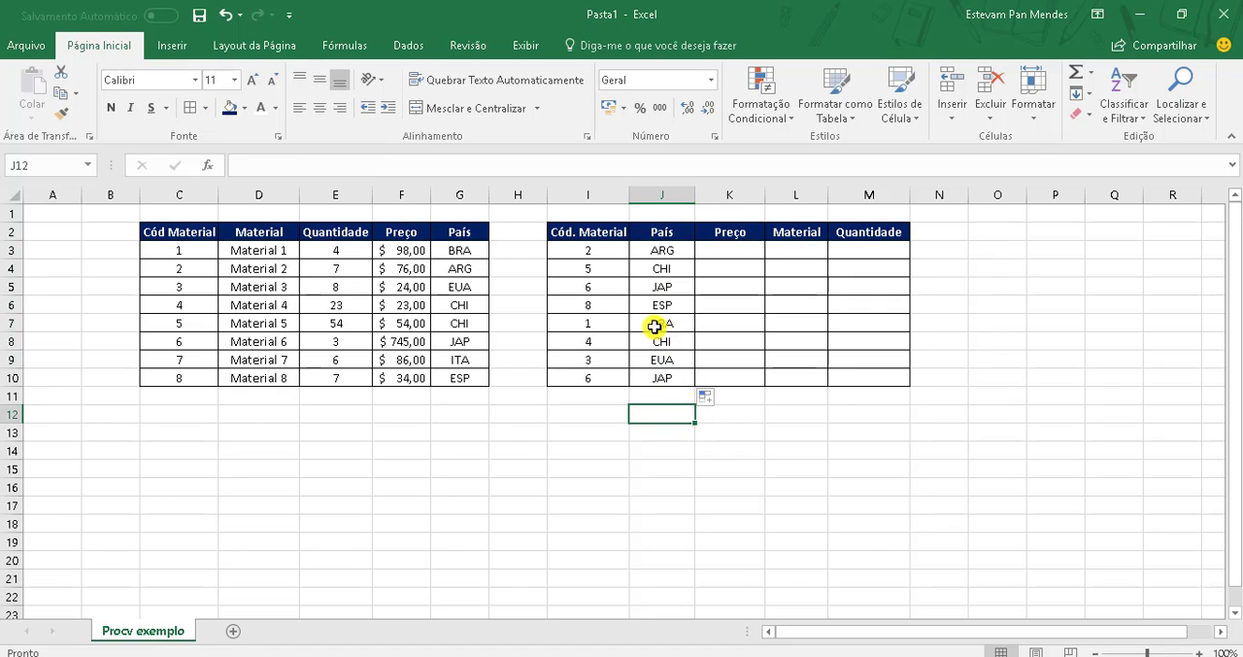
Step: Compare the País results for material codes 1 and 3 with the source table, and review the Preço, Material and Quantidade cells in K3:M10
{"action": "left_click", "coordinate": [458, 249]}
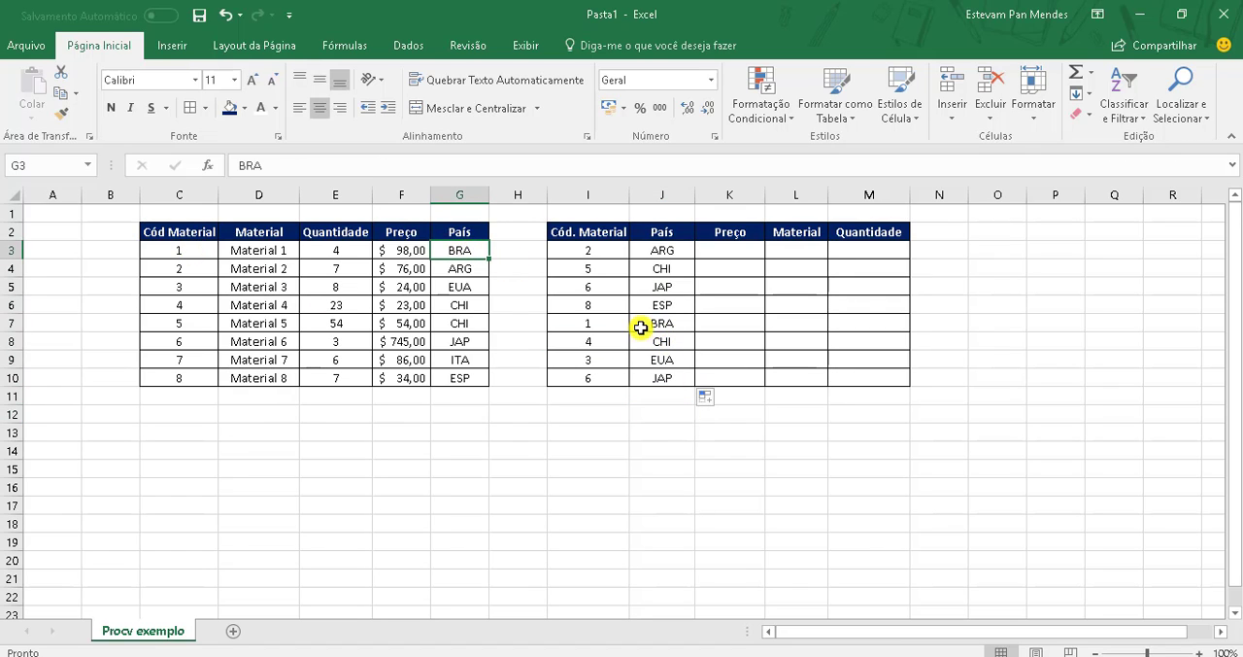
{"action": "left_click", "coordinate": [586, 362]}
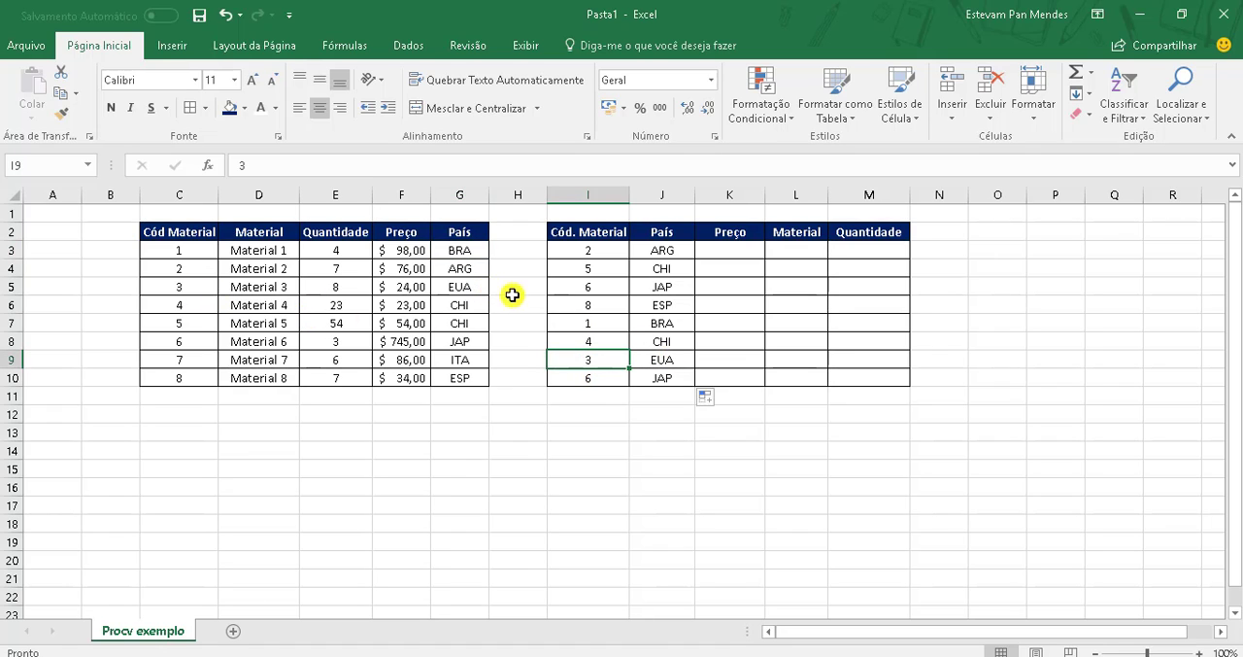
{"action": "left_click", "coordinate": [713, 424]}
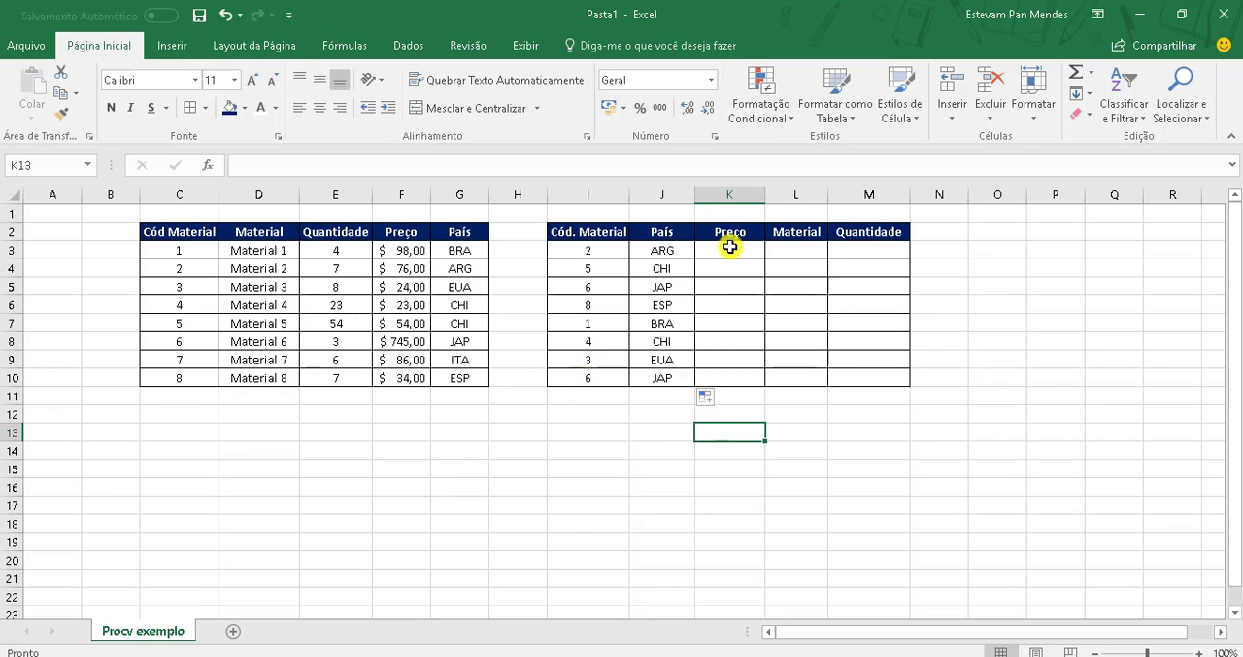
{"action": "left_click_drag", "start_coordinate": [730, 244], "coordinate": [884, 370]}
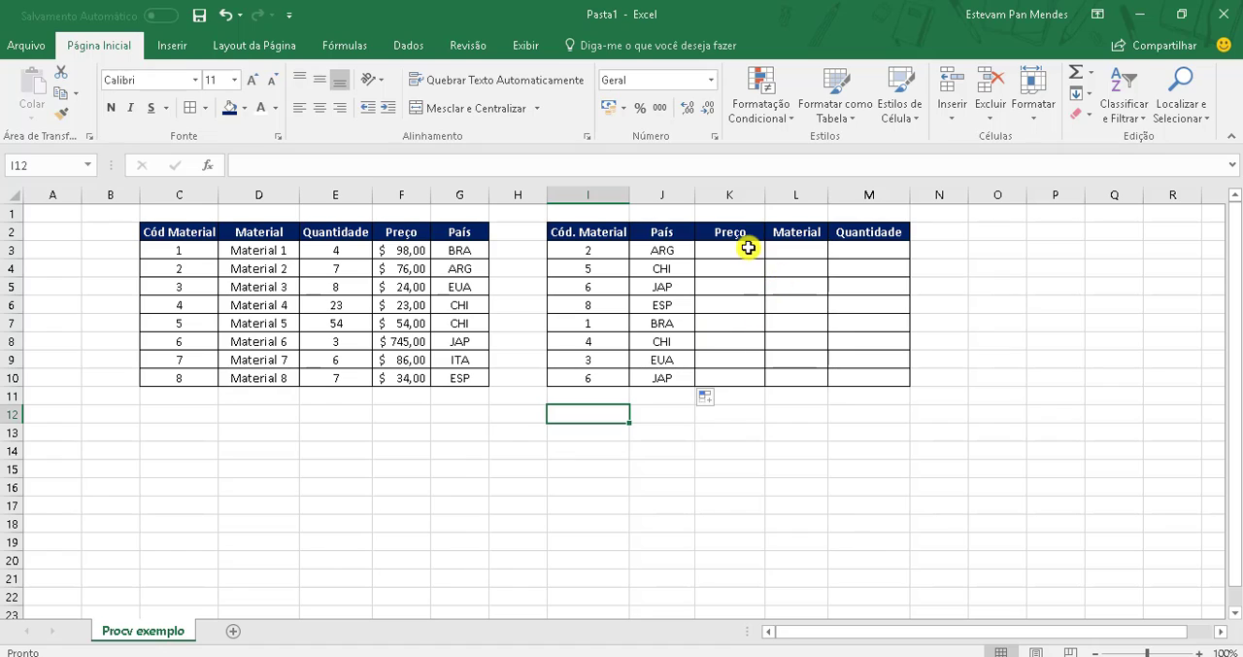
{"action": "left_click_drag", "start_coordinate": [749, 251], "coordinate": [874, 376]}
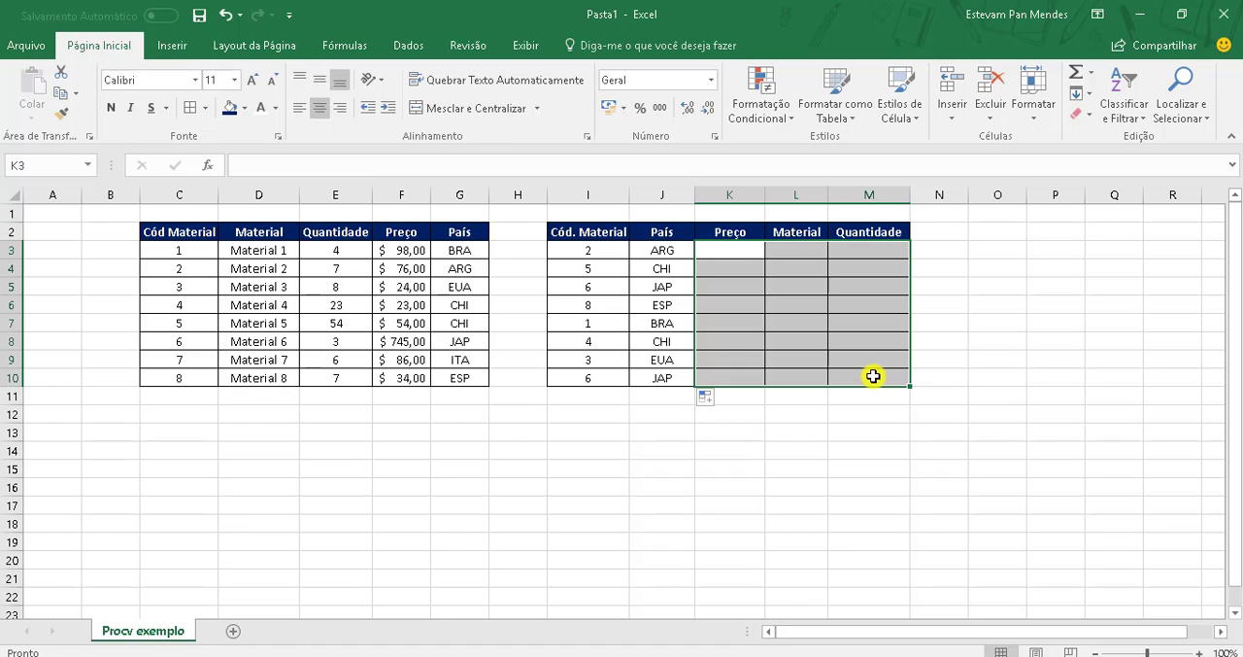
{"action": "left_click", "coordinate": [731, 432]}
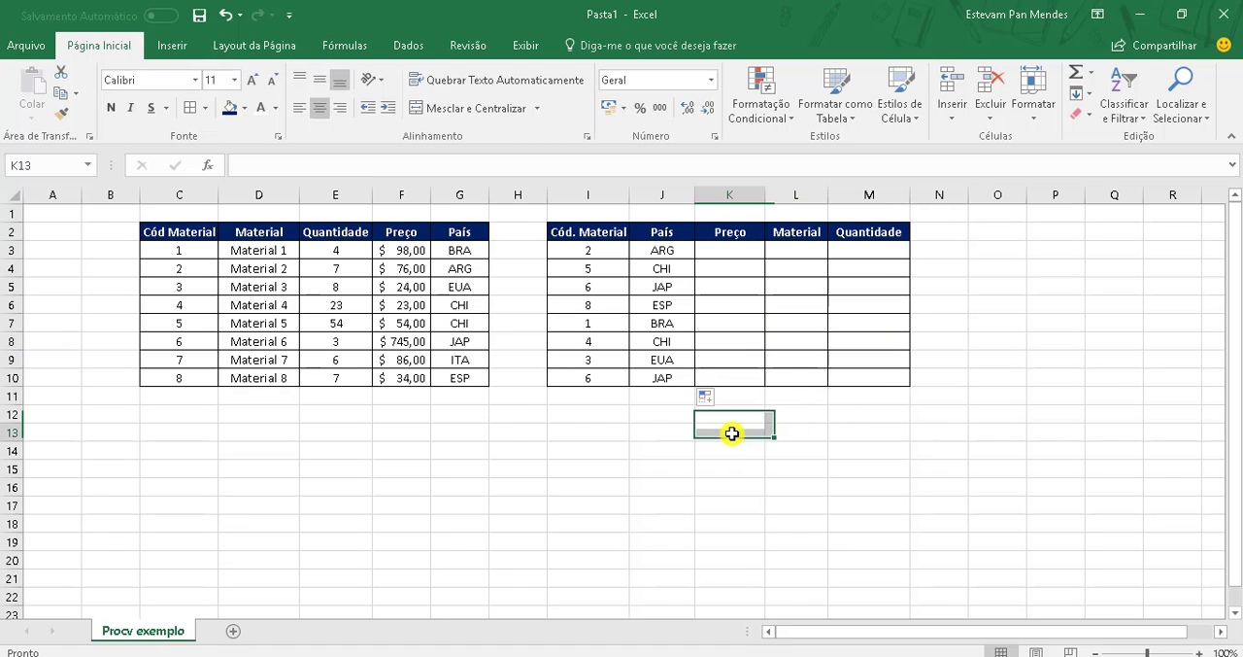